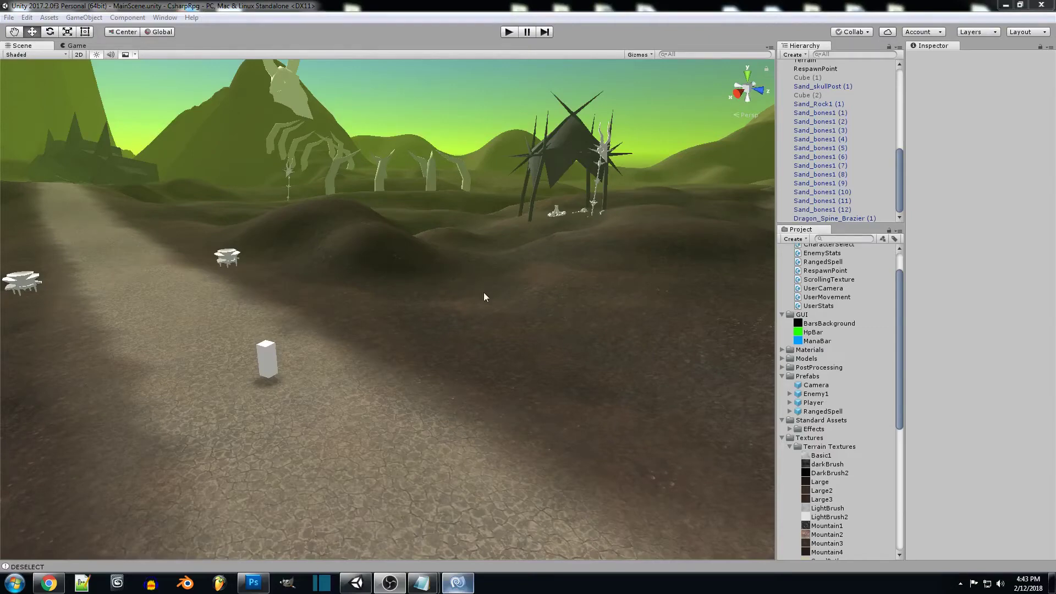
- Orbit the desert scene toward the spiky tree, then bring up EnemyStats.cs in MonoDevelop
key(alt)
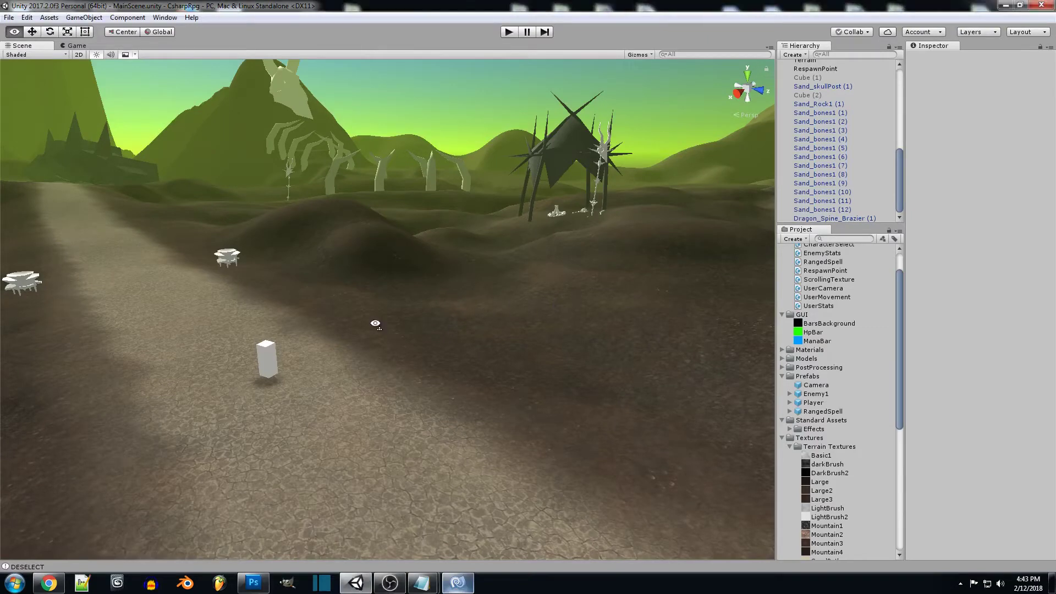
mouse_move(376, 324)
alt+mouse_down()
mouse_move(295, 330)
mouse_move(254, 306)
mouse_move(561, 330)
mouse_move(483, 350)
mouse_move(473, 346)
mouse_move(616, 319)
mouse_move(466, 329)
alt+mouse_up()
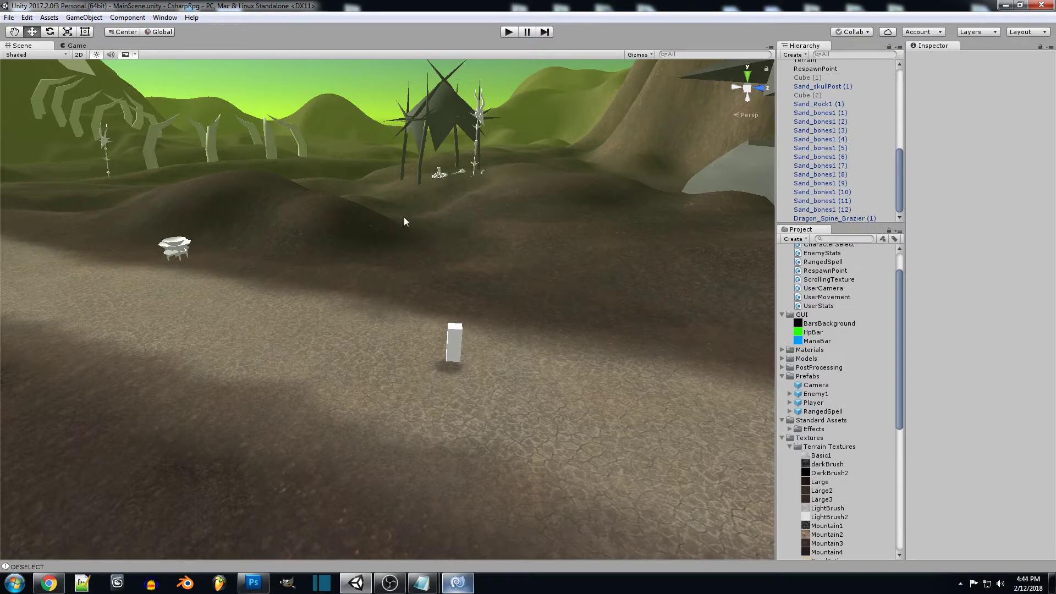
right_drag(517, 295, 477, 246)
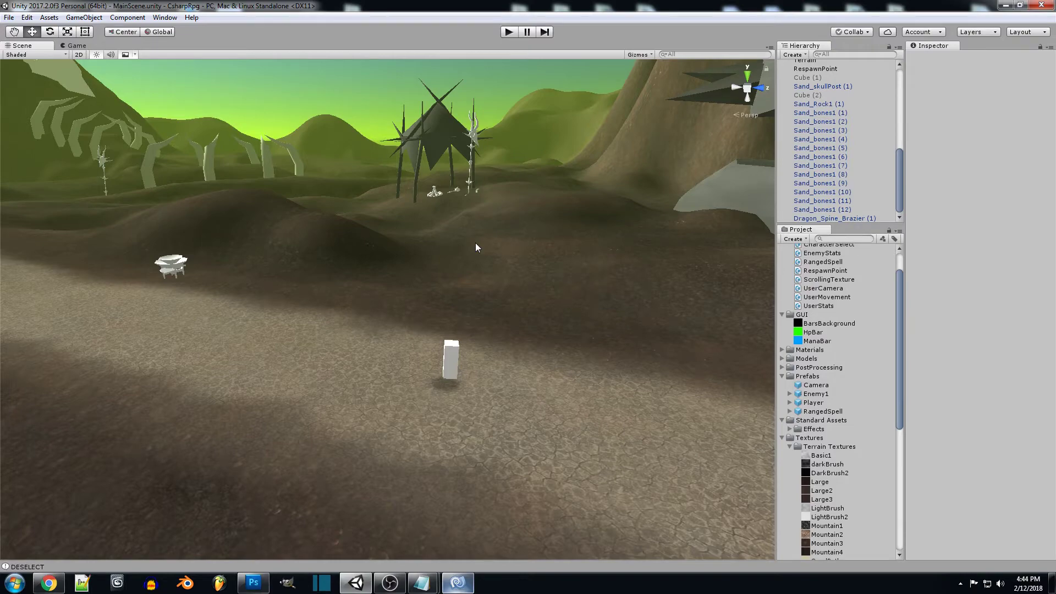
mouse_move(561, 323)
right_down()
mouse_move(498, 318)
mouse_move(531, 334)
right_up()
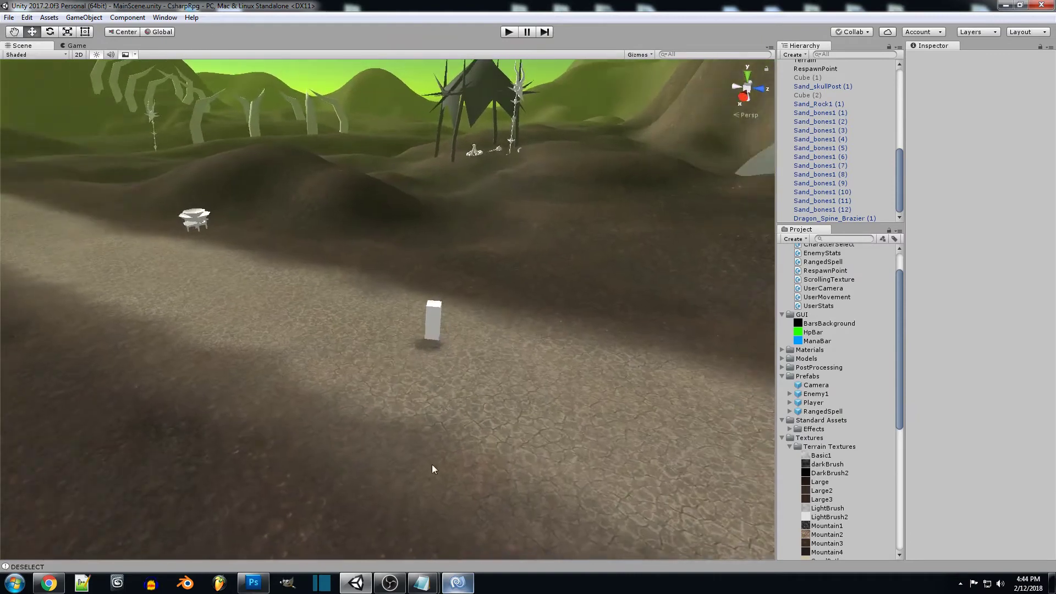
click(457, 583)
scroll(405, 518, up, 4)
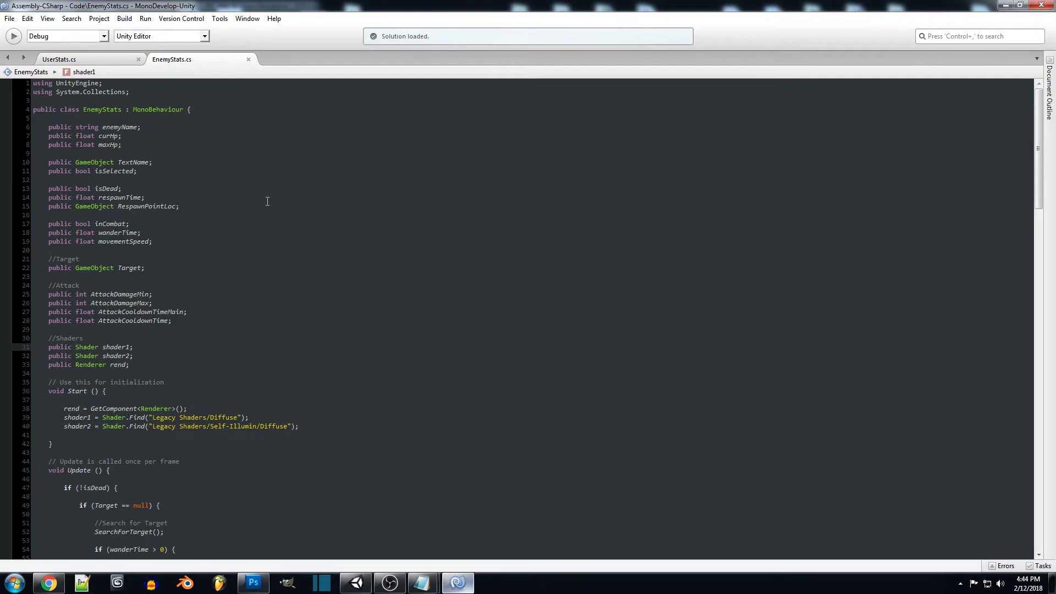
scroll(267, 201, down, 2)
scroll(256, 254, down, 2)
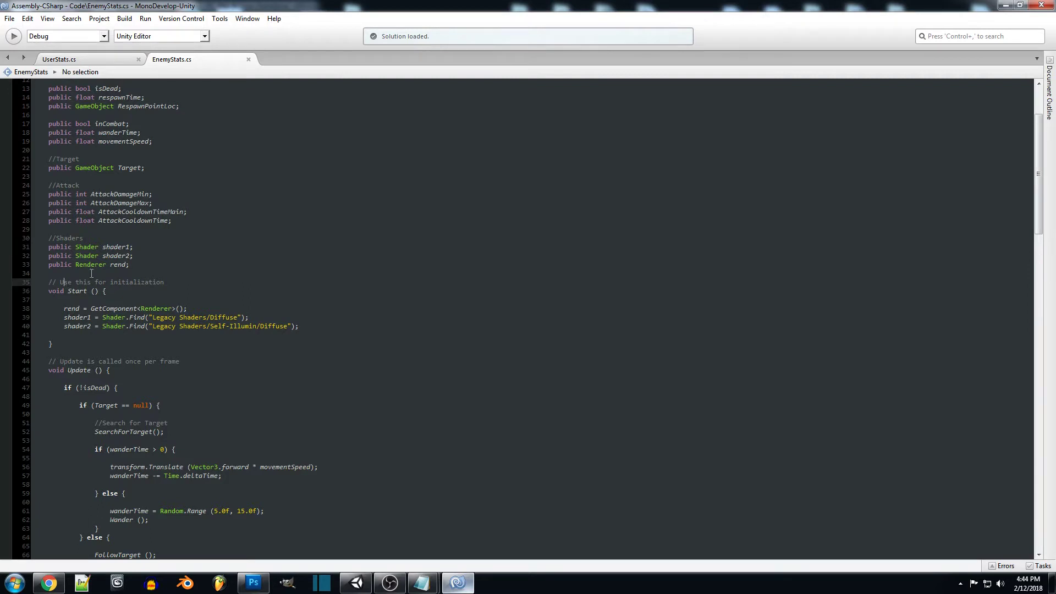
click(146, 252)
mouse_move(371, 238)
mouse_down()
mouse_move(104, 255)
mouse_move(133, 247)
mouse_up()
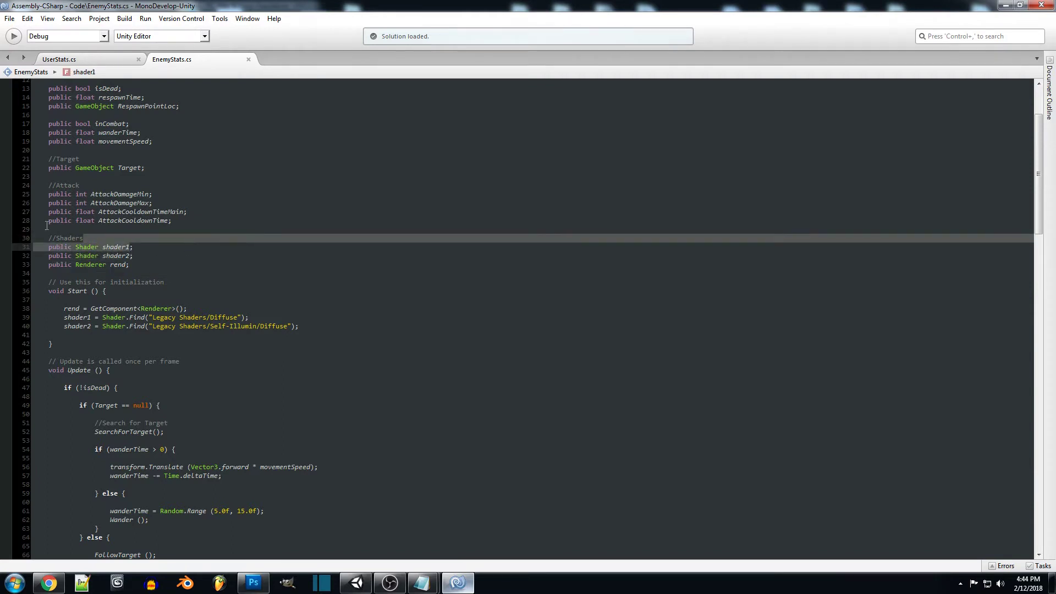
key(Right)
key(Down)
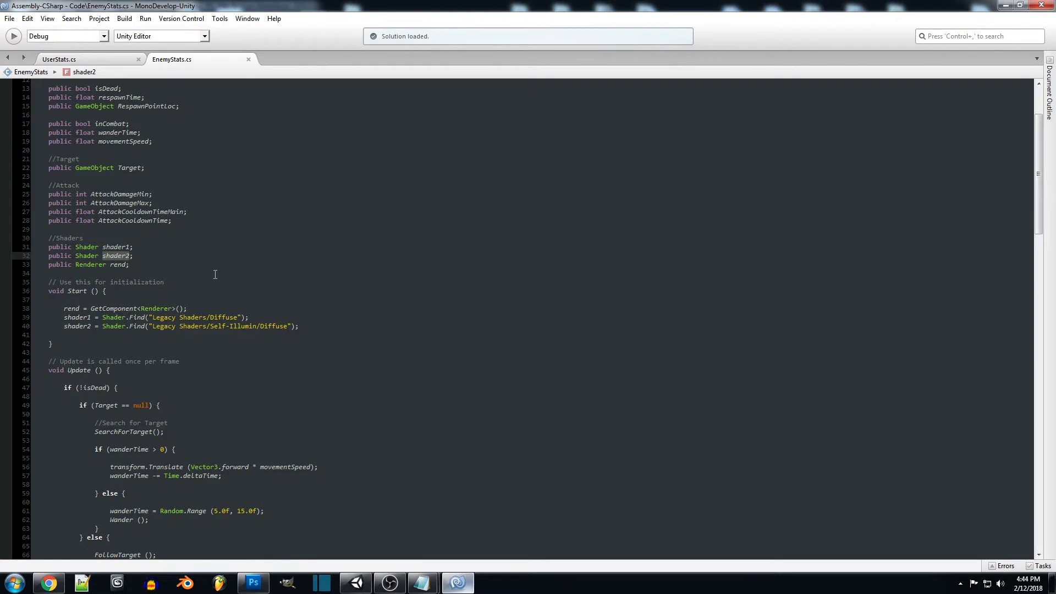
key(Down)
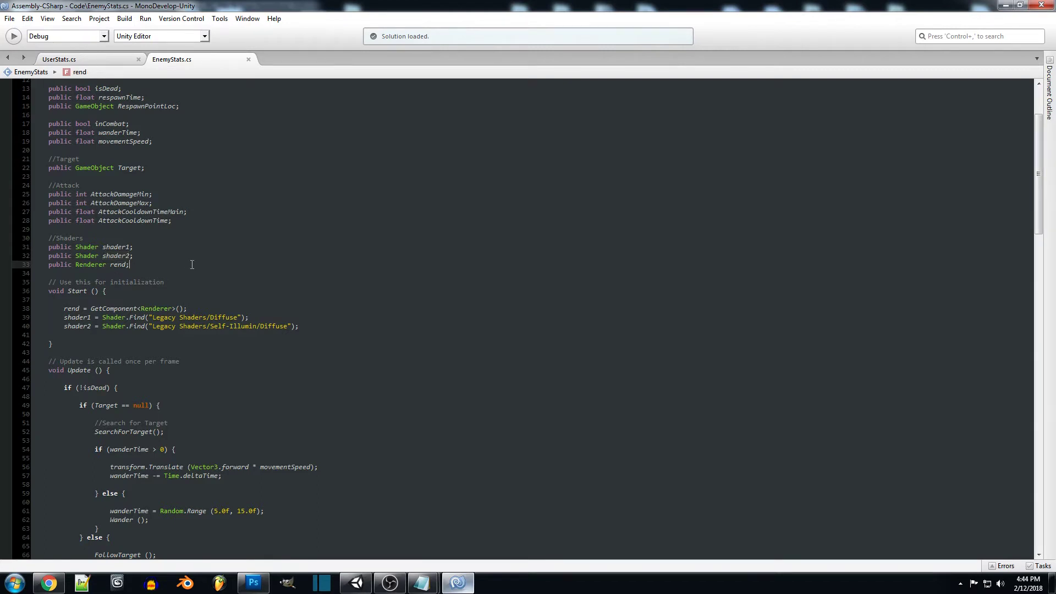
key(shift+Home)
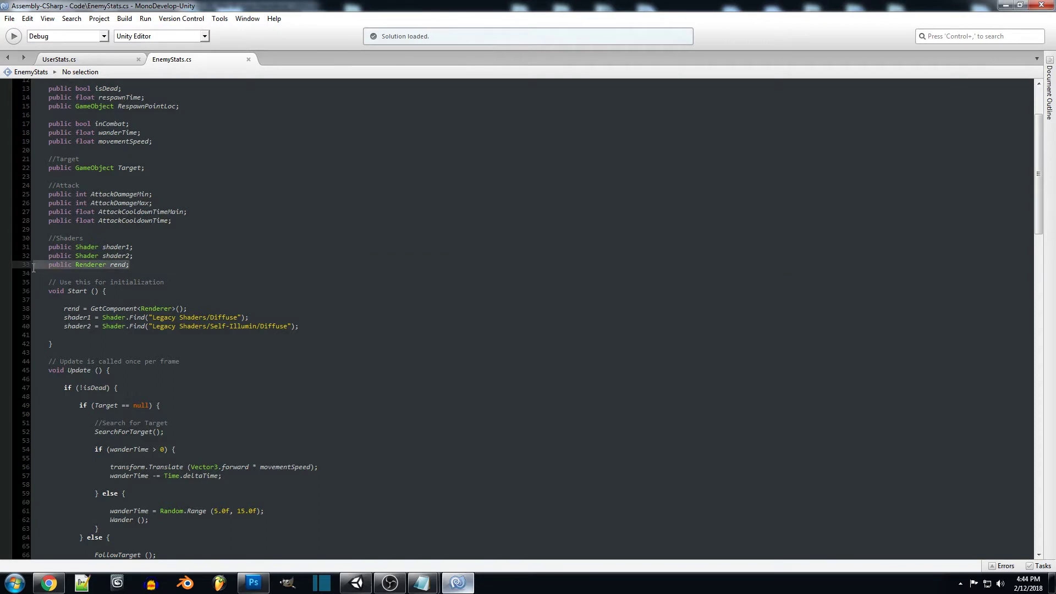
click(195, 266)
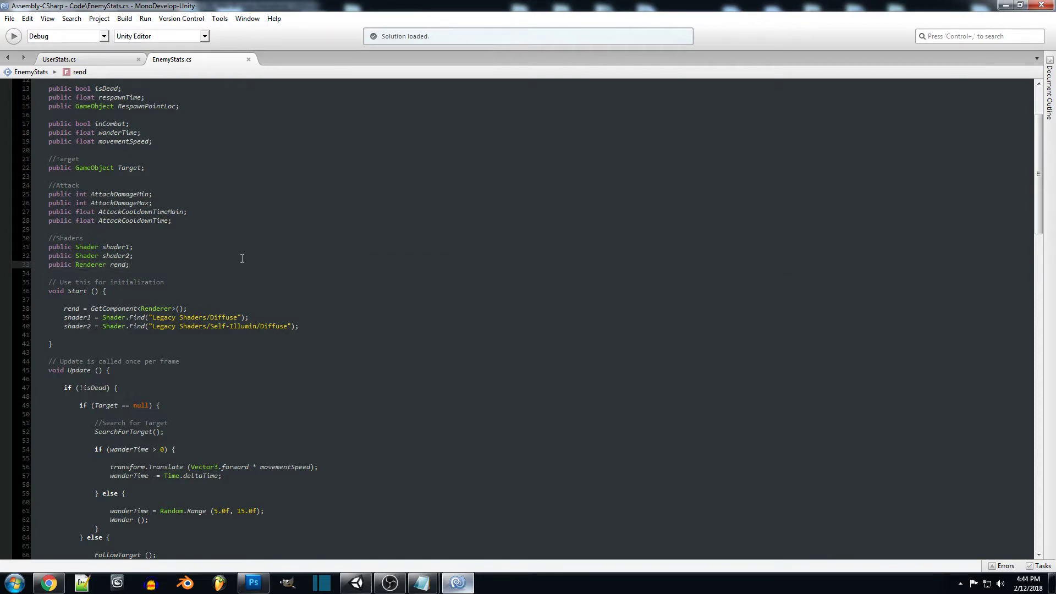
scroll(198, 313, down, 2)
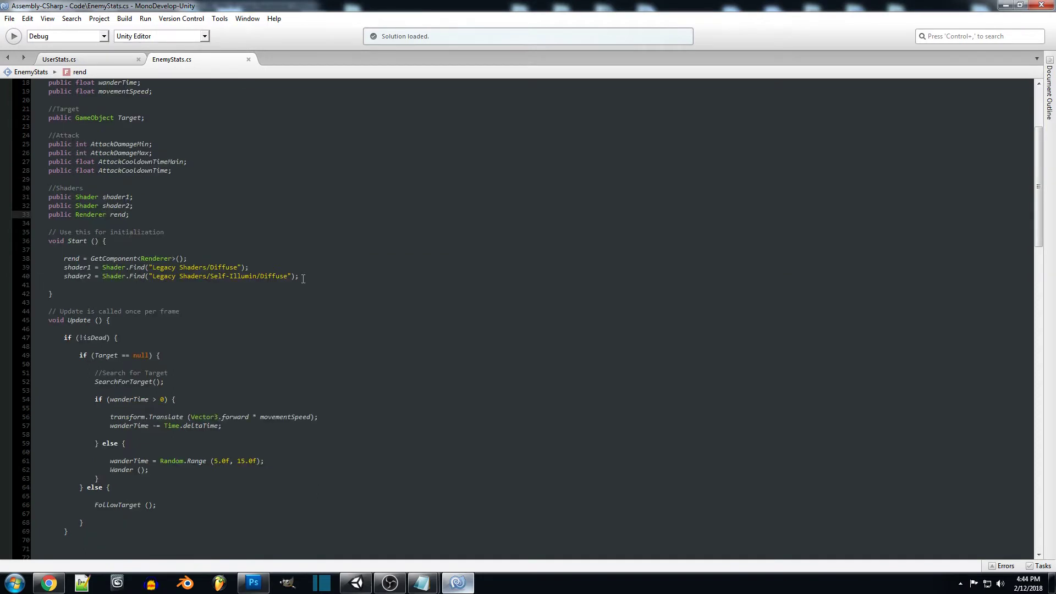
drag(299, 276, 15, 257)
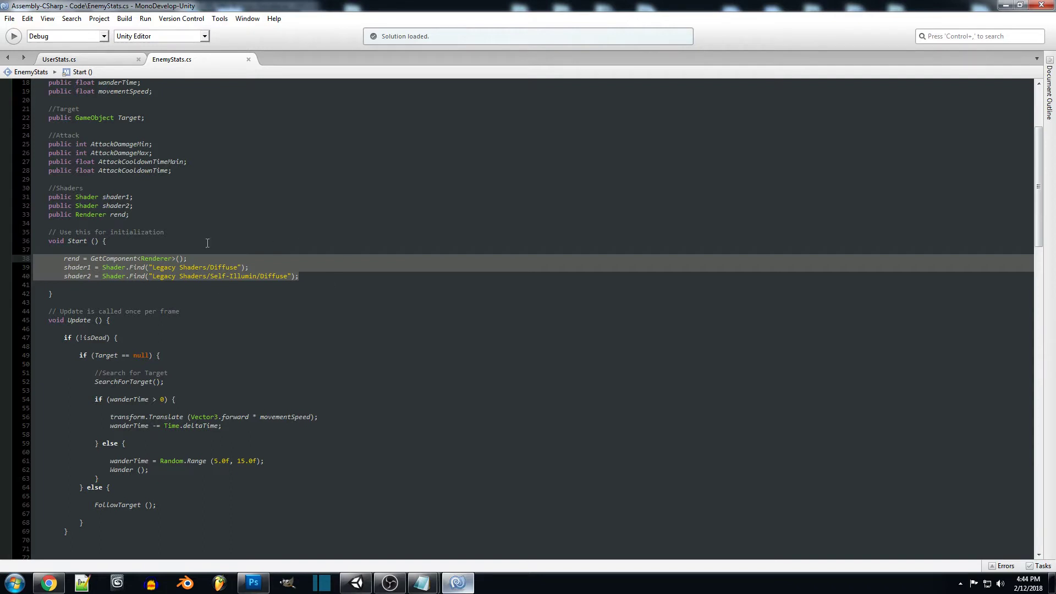
click(322, 282)
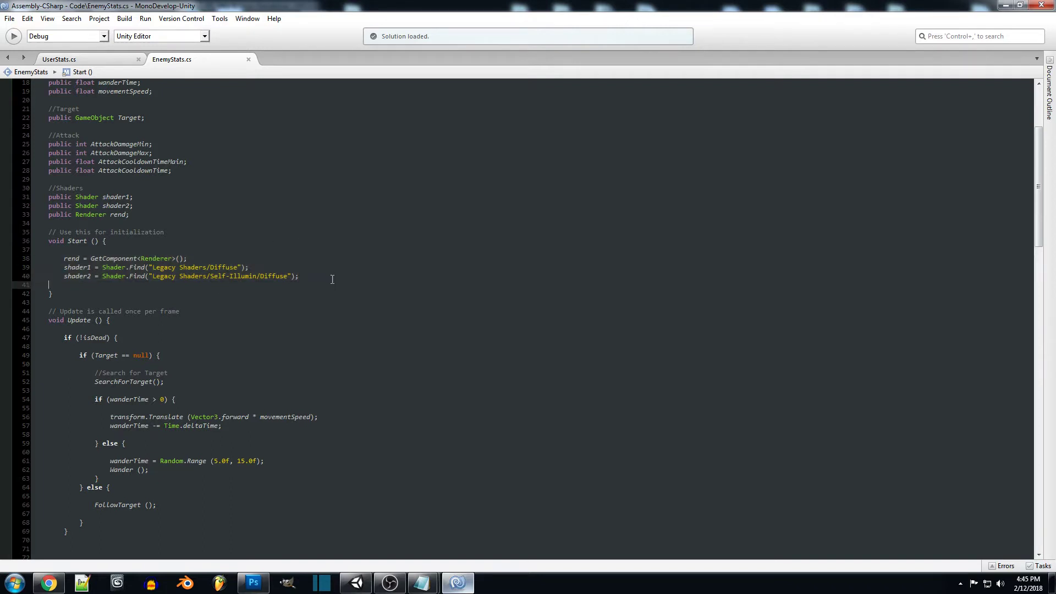
drag(332, 279, 40, 267)
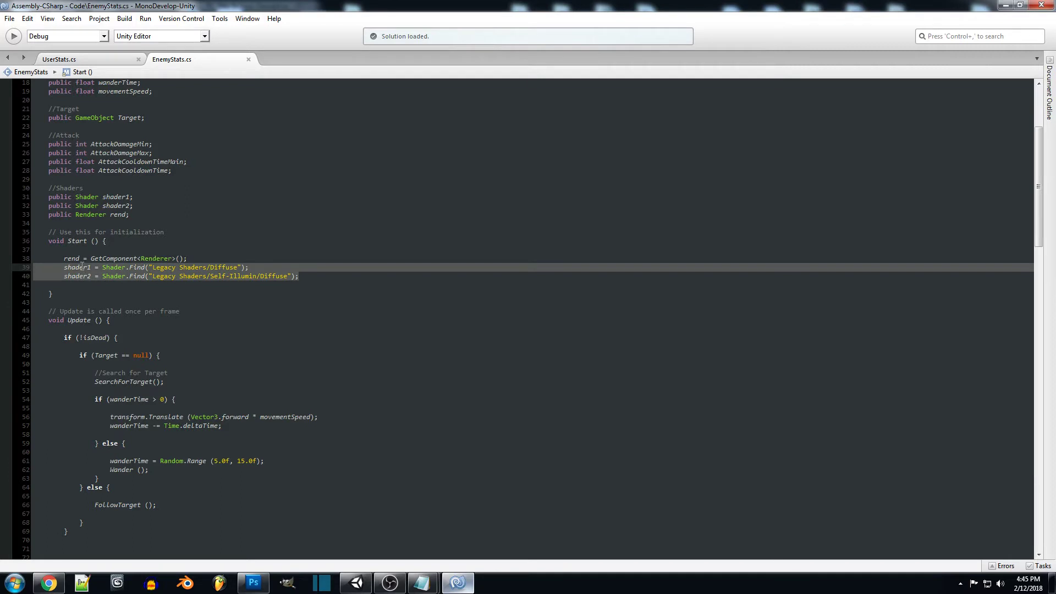
click(149, 267)
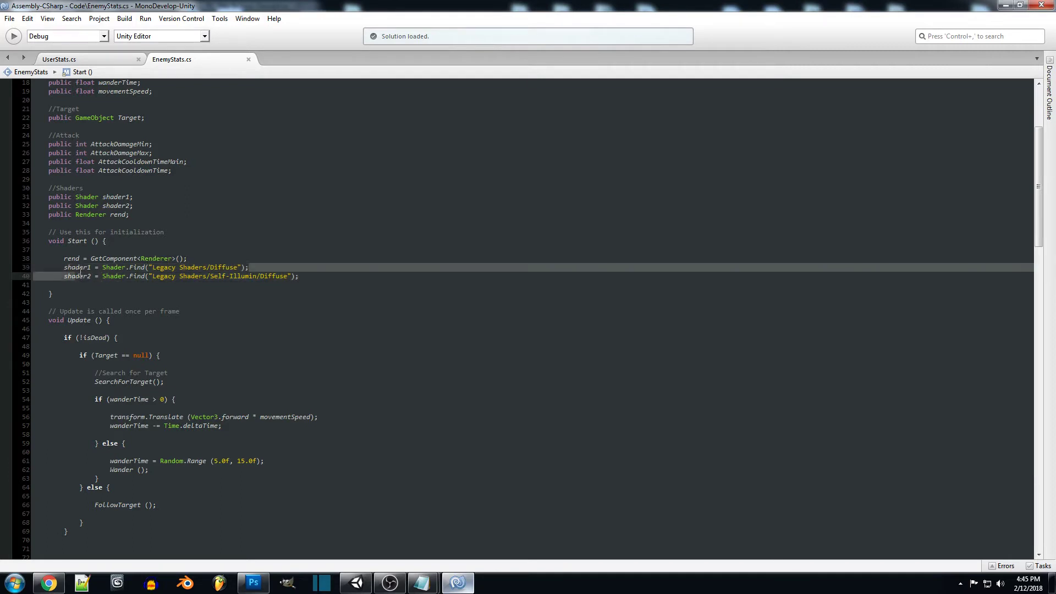
drag(249, 267, 66, 268)
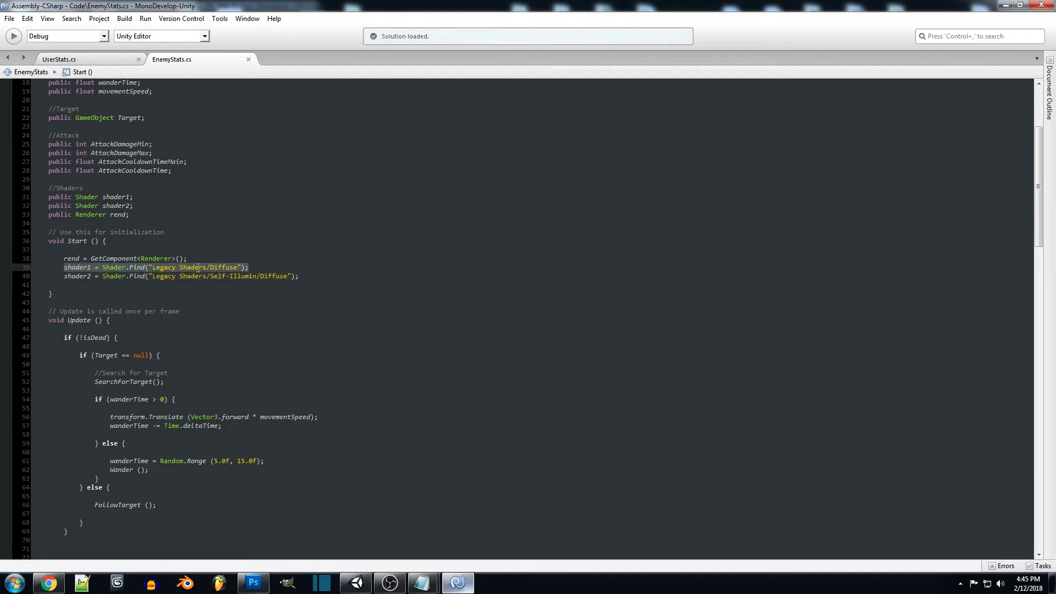
click(238, 268)
drag(238, 268, 154, 268)
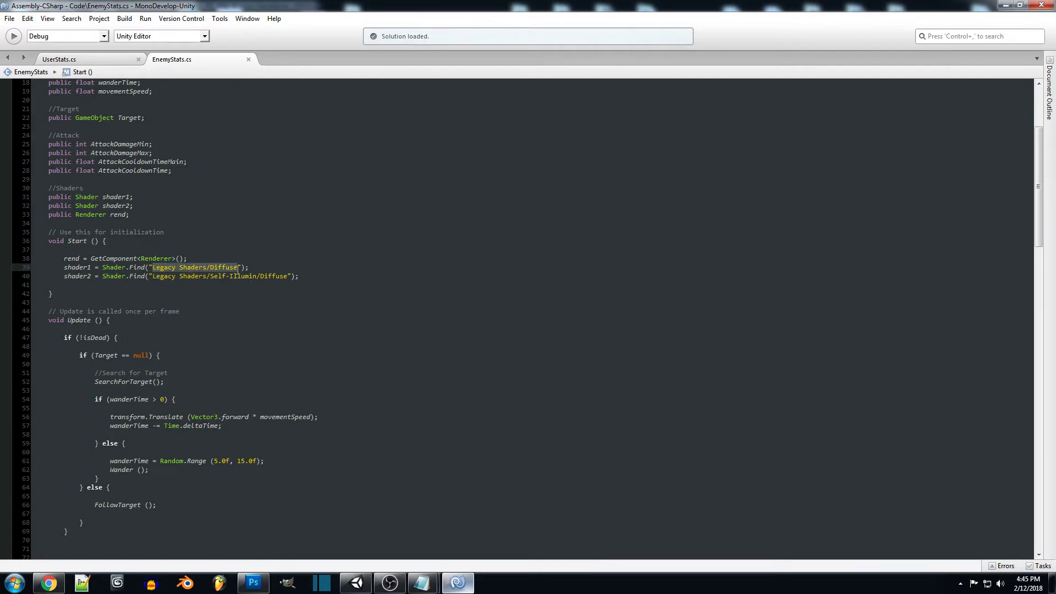
key(Right)
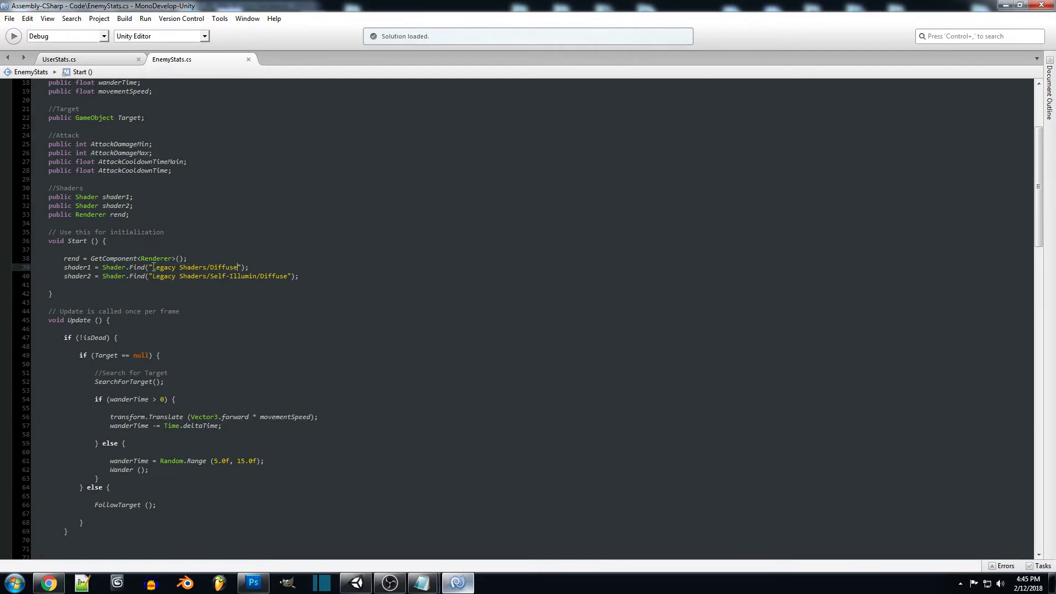
drag(151, 267, 239, 268)
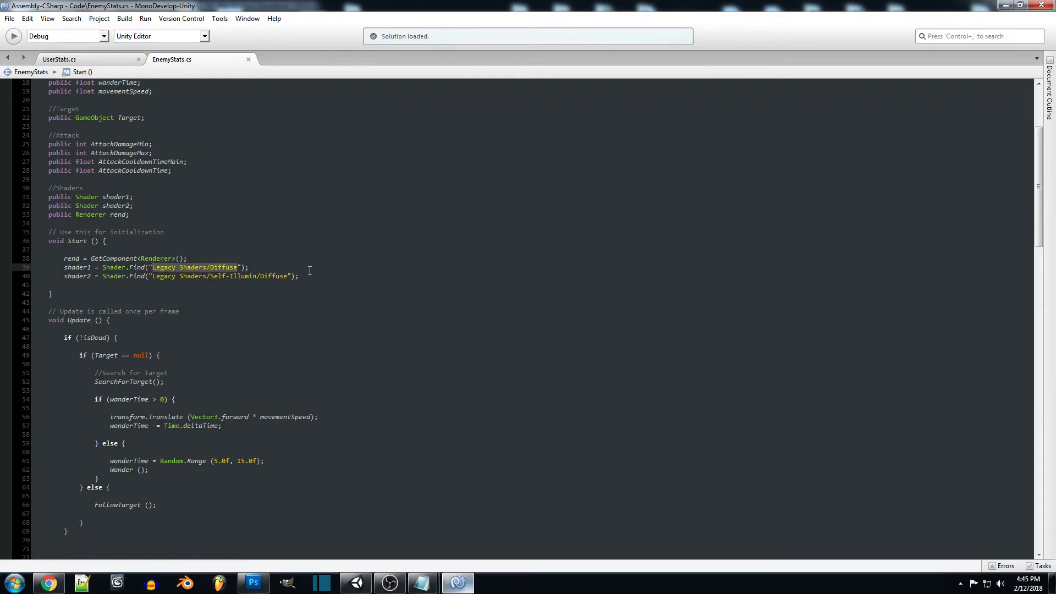
click(274, 261)
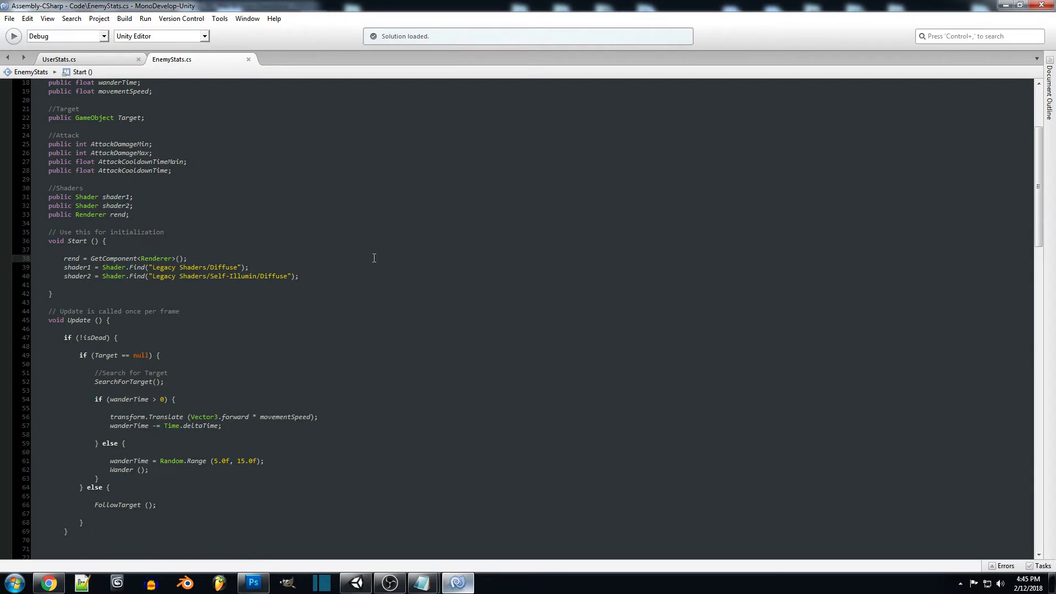
click(305, 268)
shift+click(161, 276)
drag(299, 276, 149, 276)
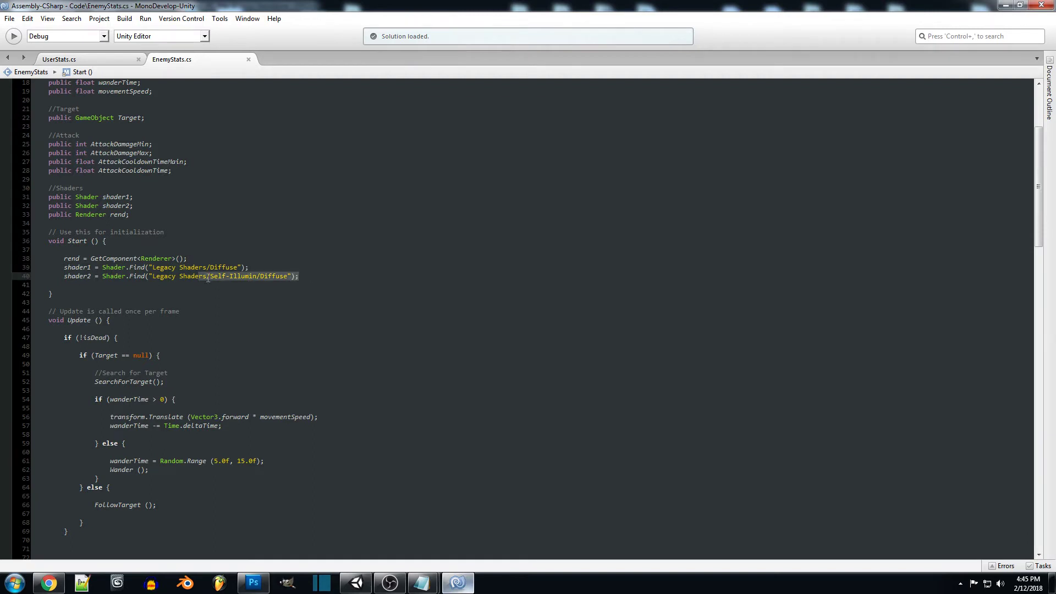
click(338, 287)
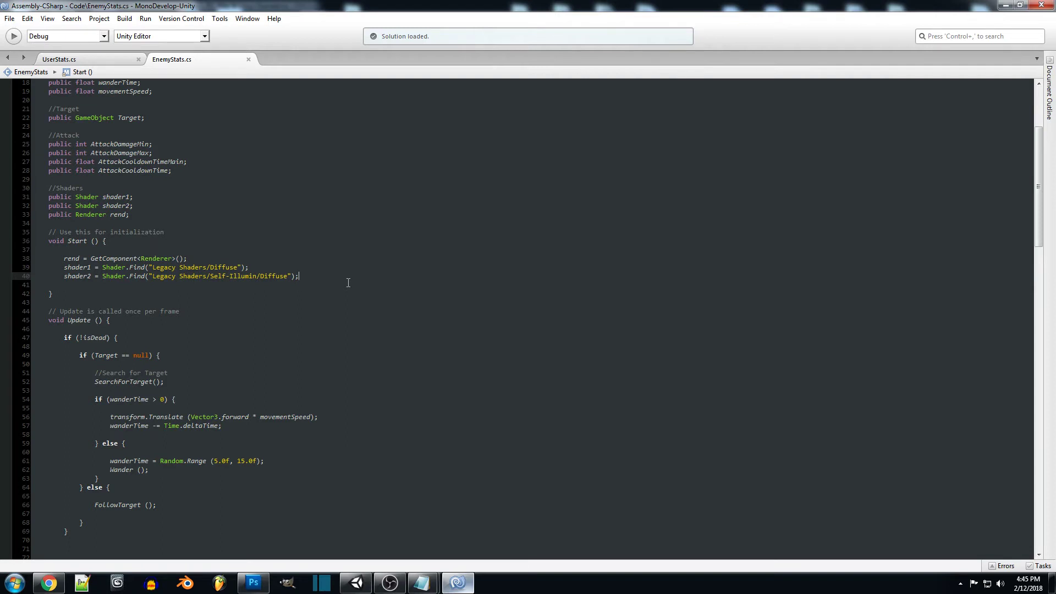
click(348, 282)
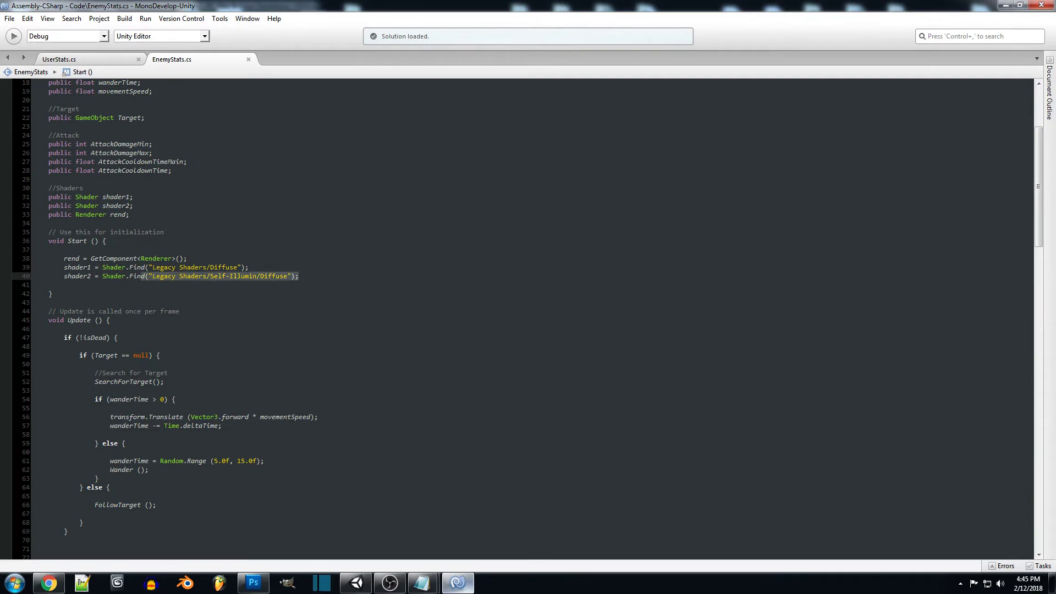
- Highlight the Selected() and Deselected() shader-swap methods at the end of EnemyStats.cs
click(377, 290)
scroll(376, 289, down, 4)
scroll(369, 282, up, 4)
drag(299, 276, 61, 266)
scroll(397, 272, down, 4)
scroll(401, 272, down, 2)
scroll(401, 272, down, 2)
scroll(403, 272, down, 15)
scroll(403, 272, down, 8)
scroll(403, 271, down, 13)
scroll(403, 272, up, 2)
scroll(303, 289, down, 2)
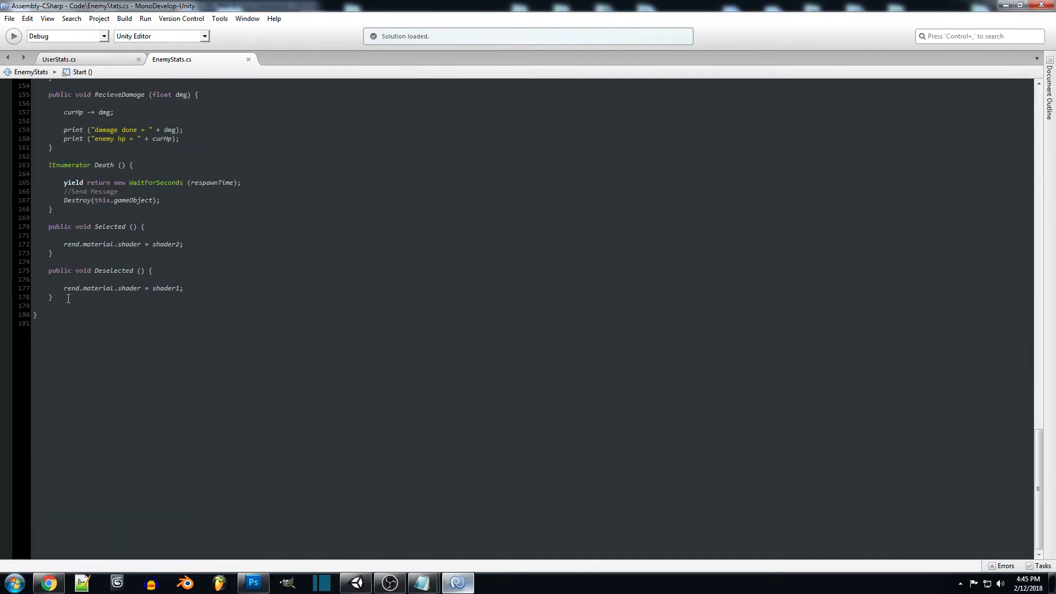
drag(21, 297, 22, 226)
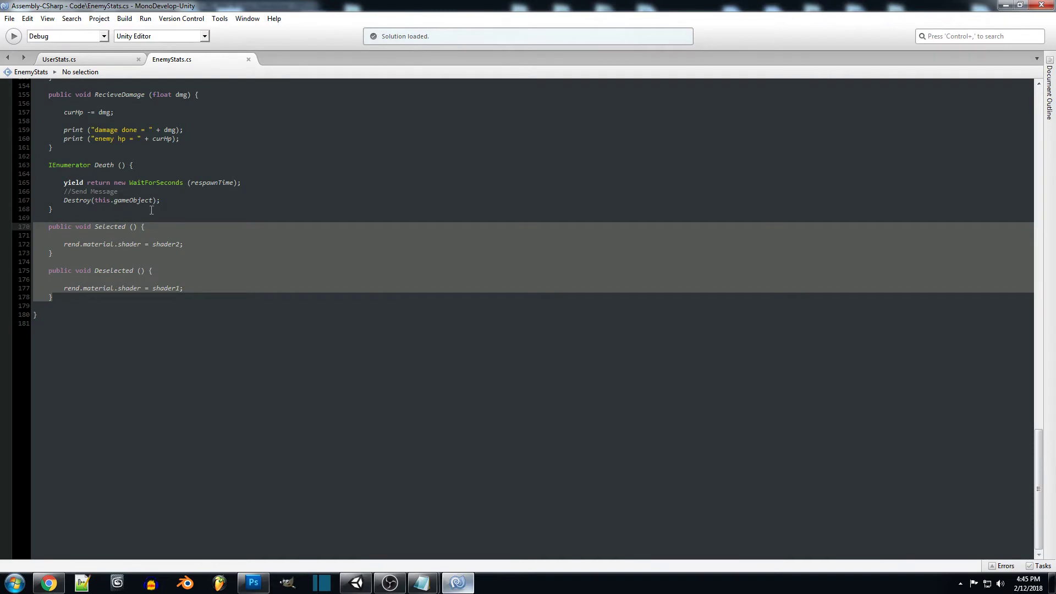
click(133, 227)
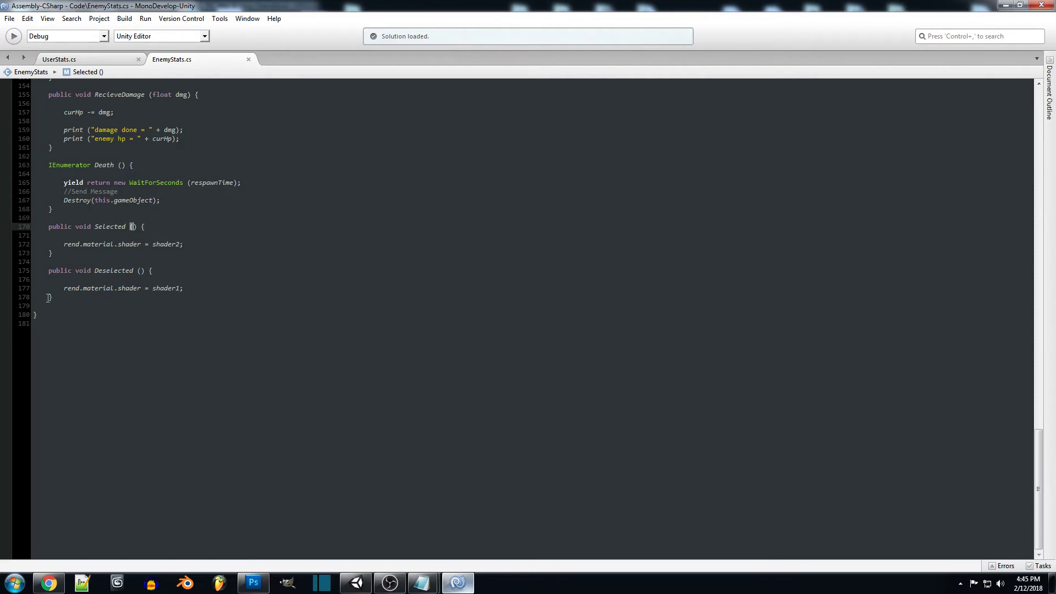
drag(193, 253, 96, 238)
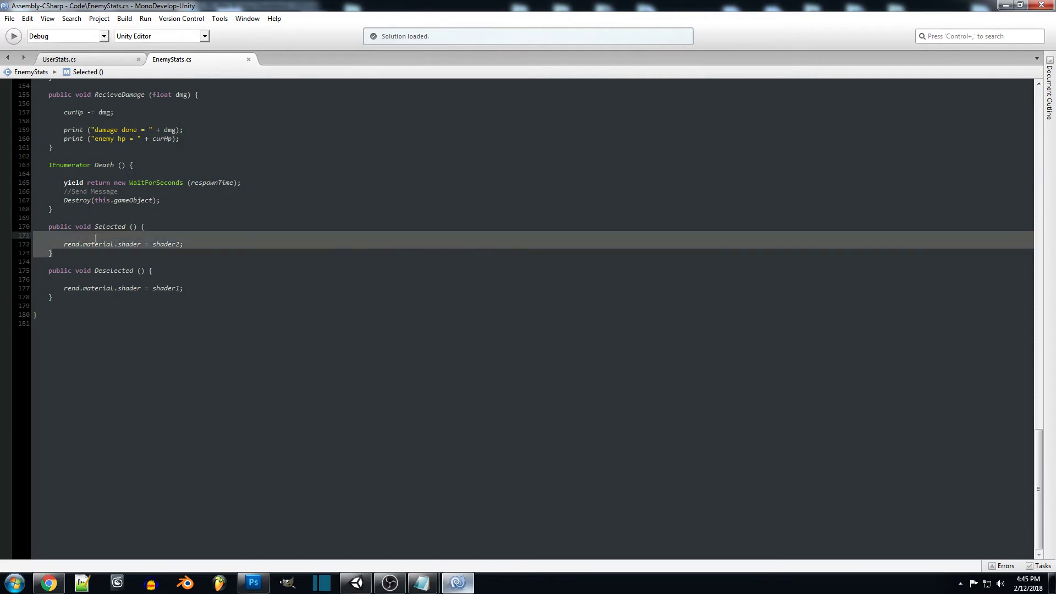
click(206, 245)
drag(118, 298, 2, 229)
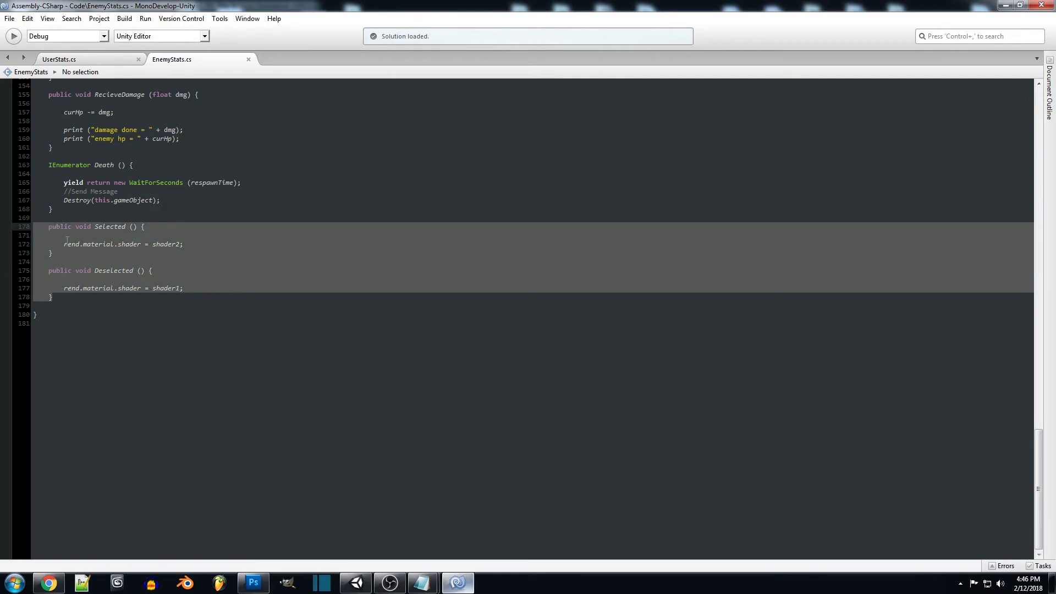
click(186, 228)
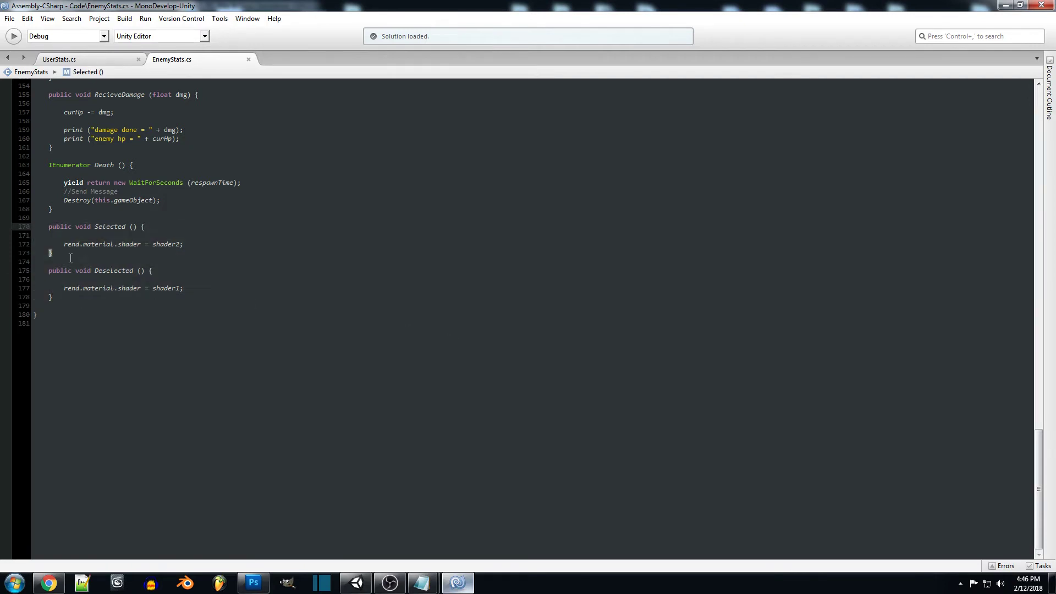
- Highlight the public Selected() declaration and its shader2 assignment line
drag(72, 227, 48, 226)
click(169, 227)
click(71, 226)
click(198, 253)
drag(61, 244, 201, 242)
click(194, 246)
drag(194, 245, 48, 244)
click(199, 247)
- Highlight shader2, then the shader1 assignment inside Deselected()
double_click(164, 244)
click(286, 261)
click(123, 271)
triple_click(198, 289)
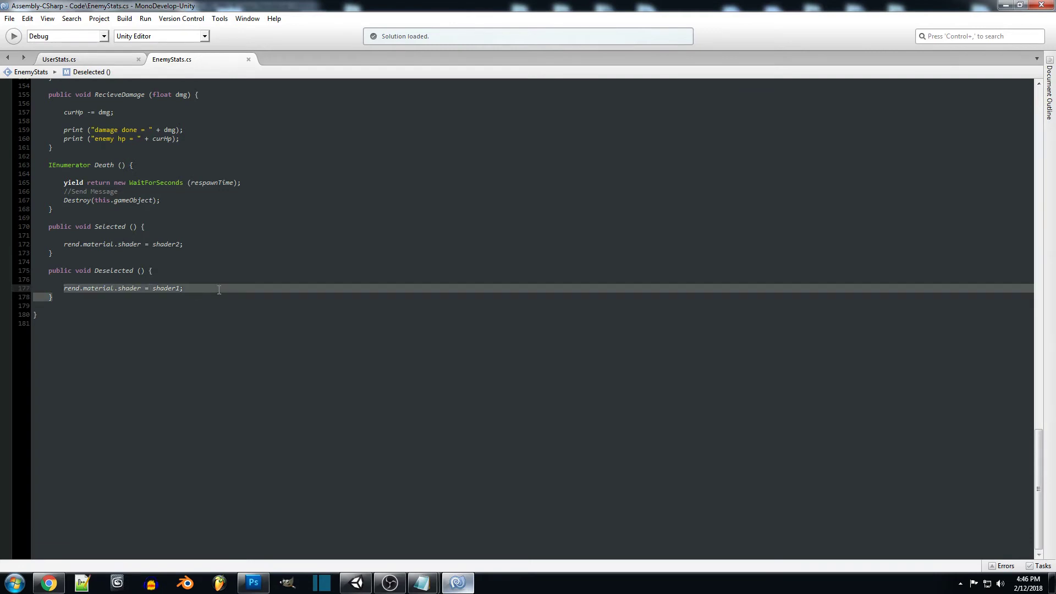
- In UserStats.cs, highlight the selectedUnit assignment on line 250
click(88, 62)
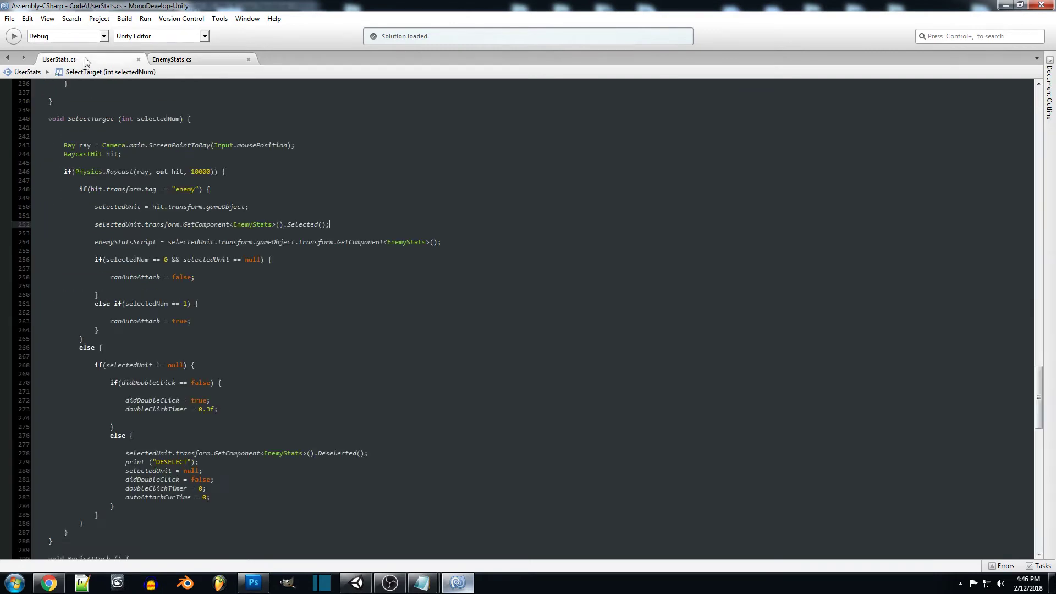
scroll(401, 203, up, 10)
scroll(365, 271, up, 8)
scroll(366, 272, up, 3)
scroll(366, 273, down, 15)
scroll(366, 272, down, 4)
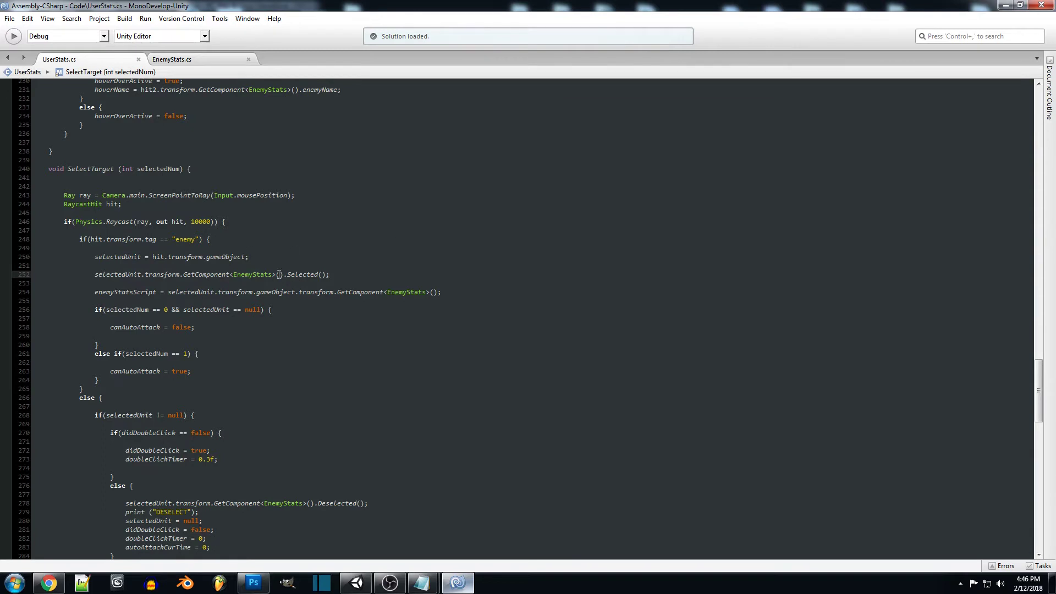
scroll(378, 271, down, 2)
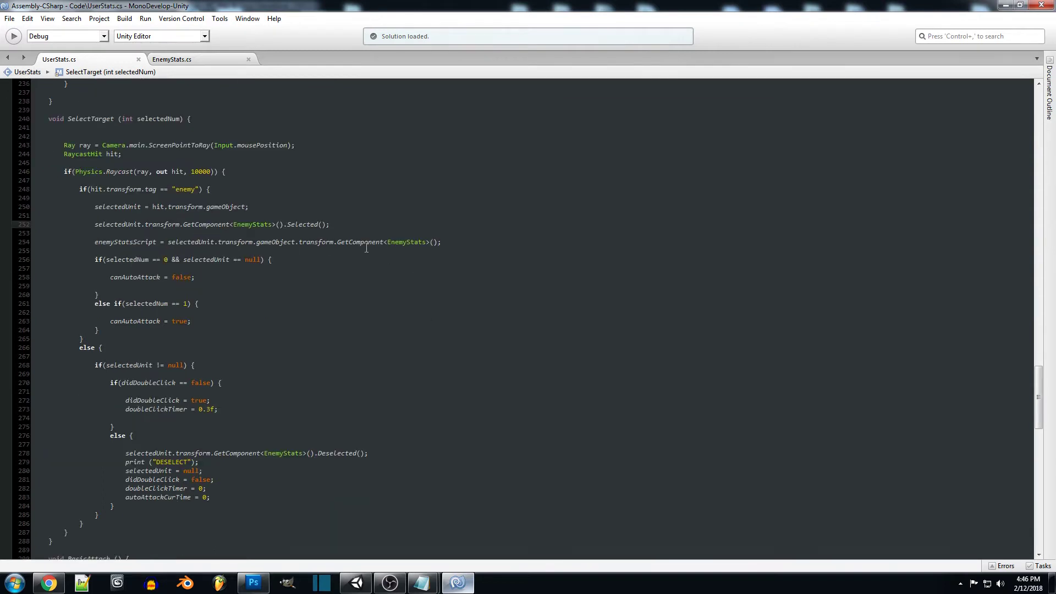
click(331, 198)
scroll(340, 203, down, 2)
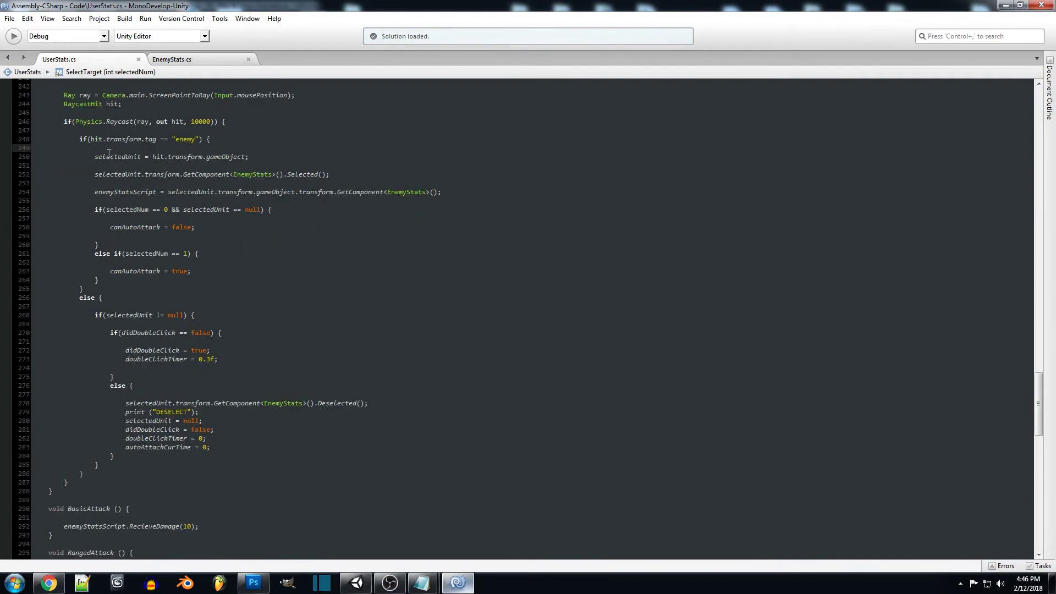
drag(88, 154, 300, 155)
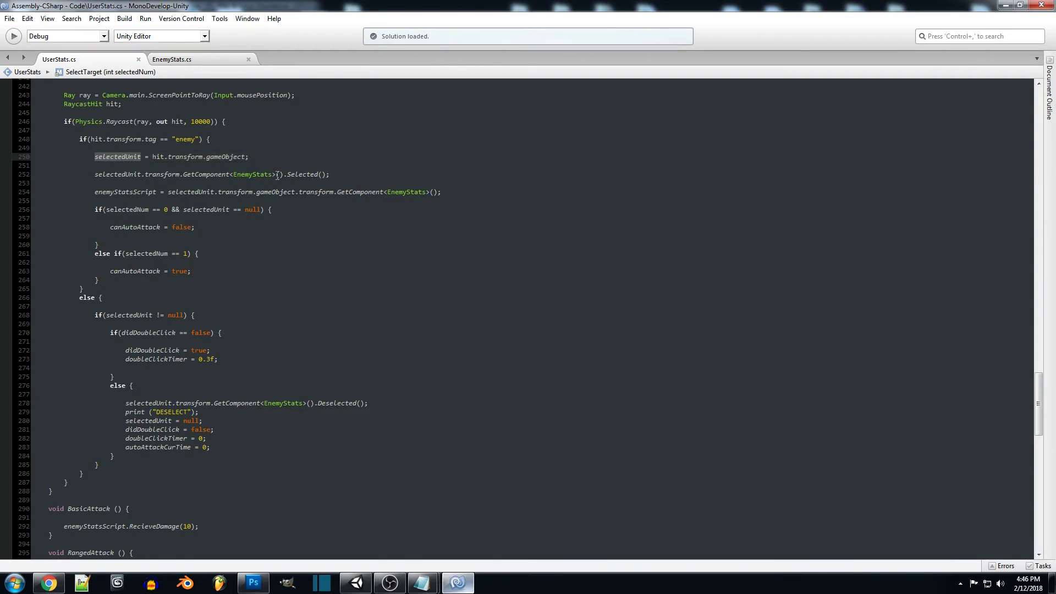
drag(248, 157, 108, 157)
double_click(117, 161)
click(142, 174)
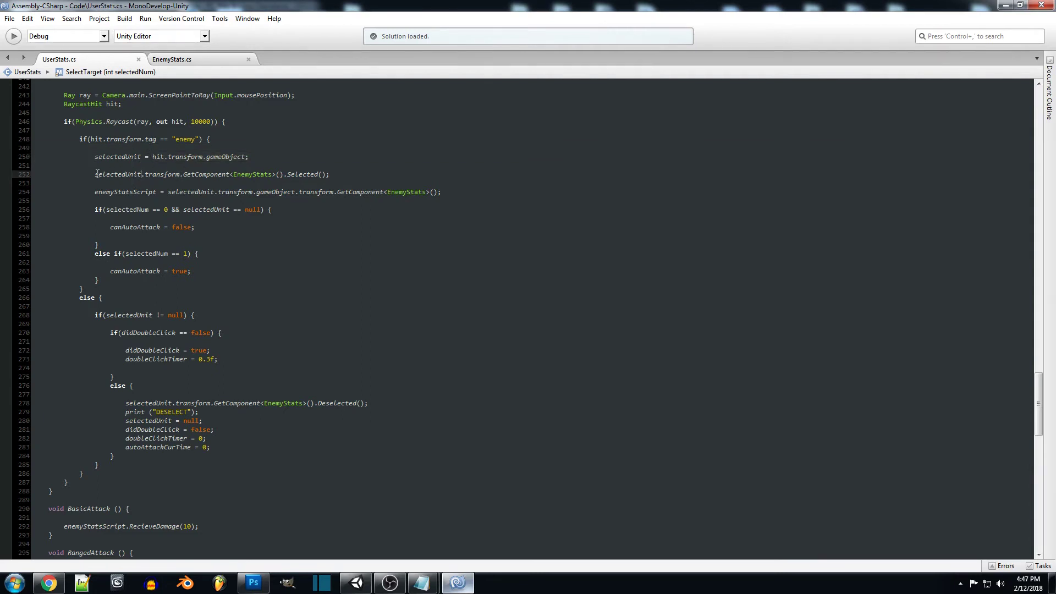
- Select line 252's selectedUnit.transform.GetComponent<EnemyStats>().Selected() call
drag(93, 174, 352, 174)
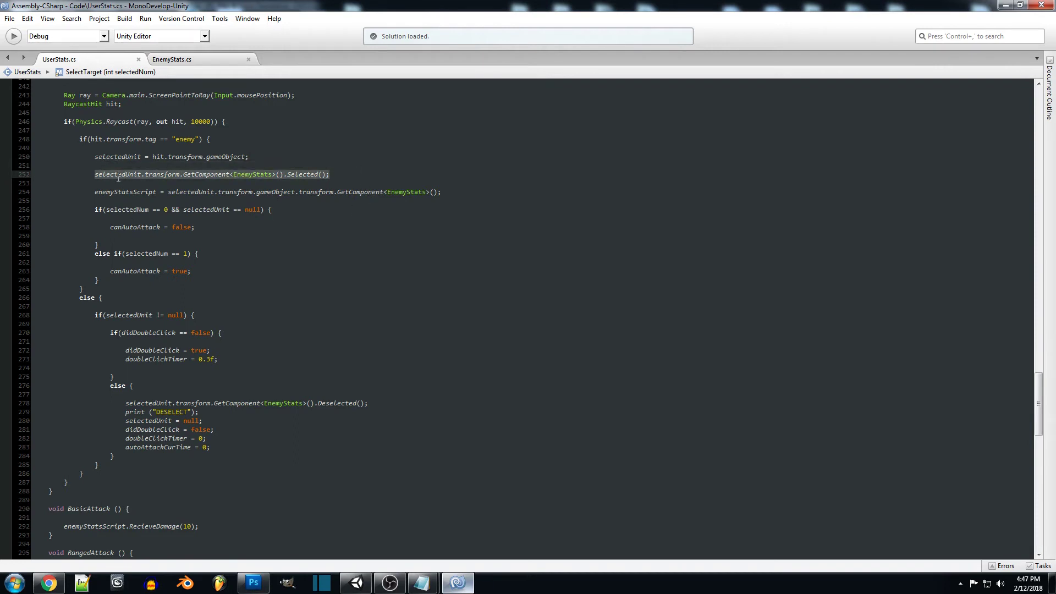
click(234, 175)
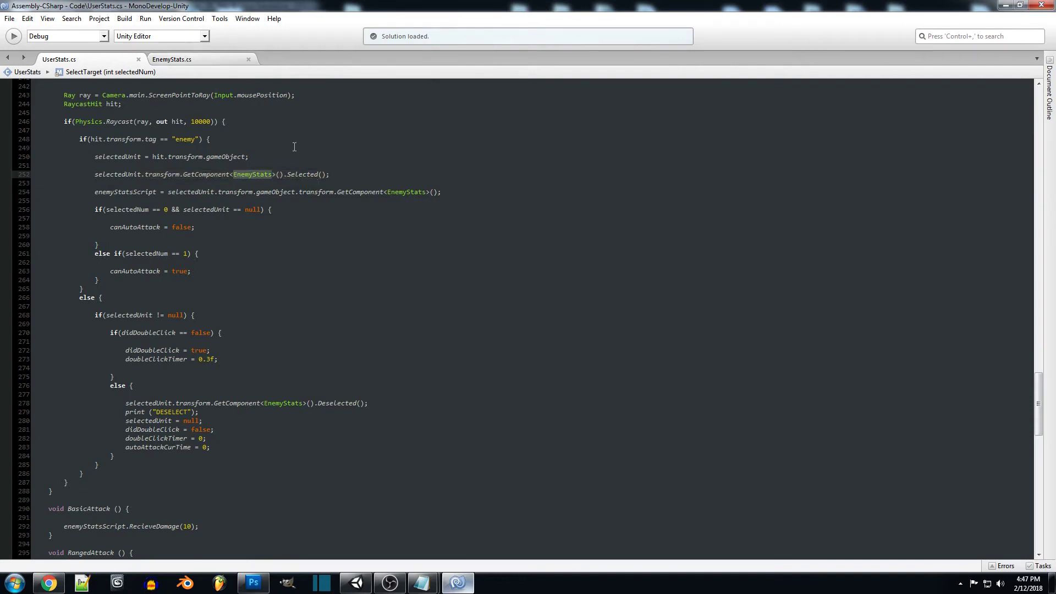
click(290, 175)
drag(330, 174, 96, 175)
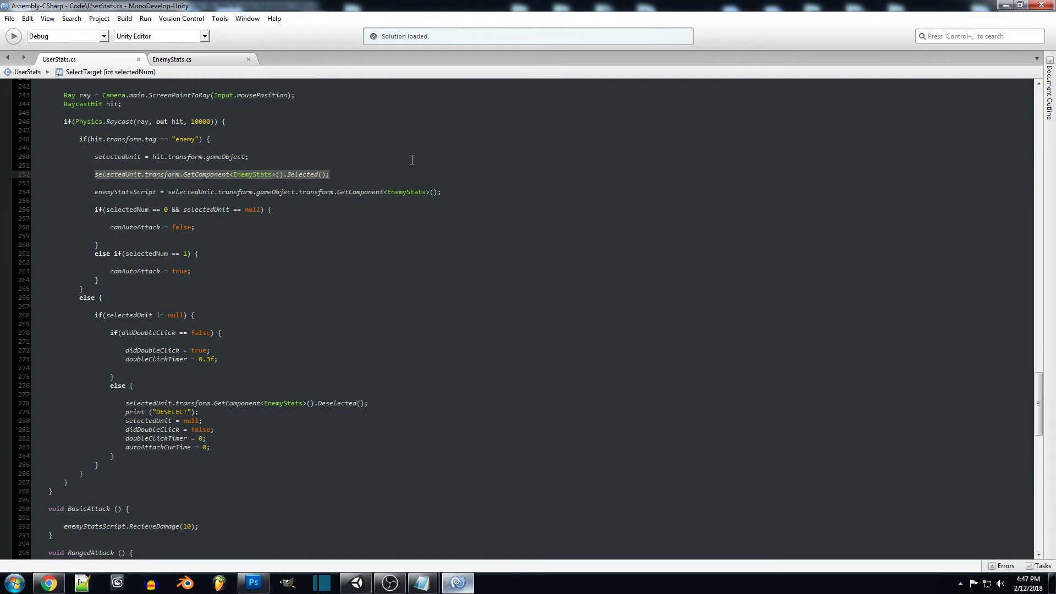
drag(369, 403, 125, 404)
scroll(272, 208, down, 4)
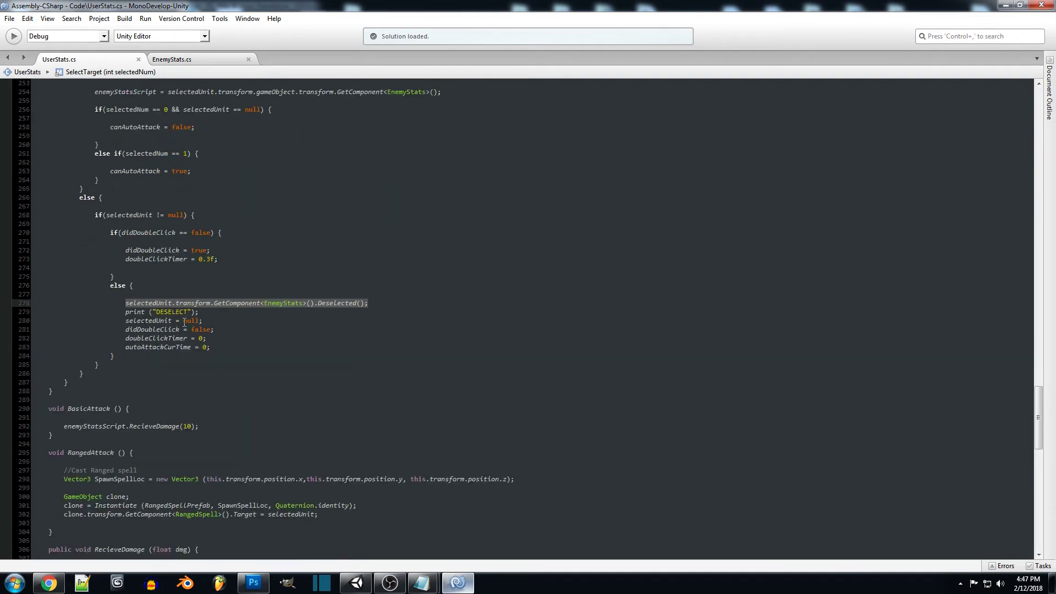
- Select the Deselected() call on line 278 of UserStats.cs
drag(378, 306, 125, 308)
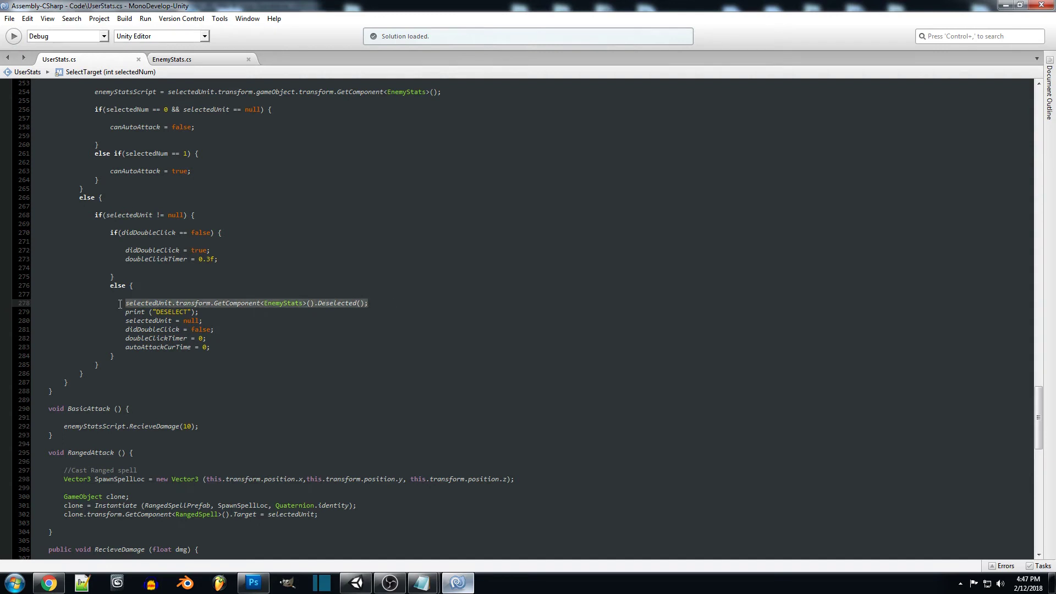
click(337, 302)
key(Down)
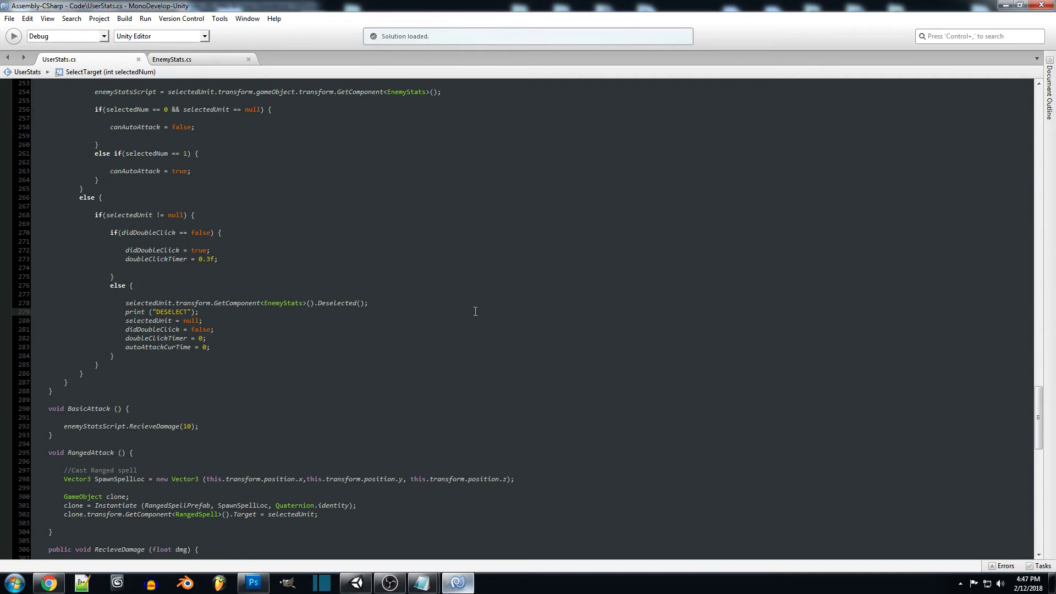
- Check the shader1 restore line in EnemyStats' Deselected(), then return to Unity
click(189, 60)
click(22, 282)
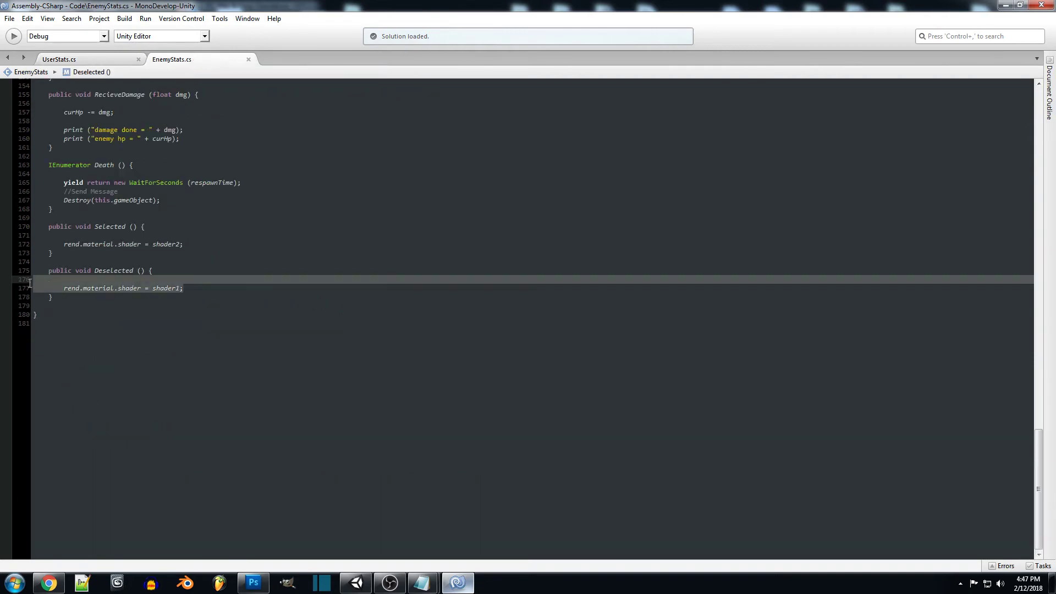
click(286, 270)
click(107, 59)
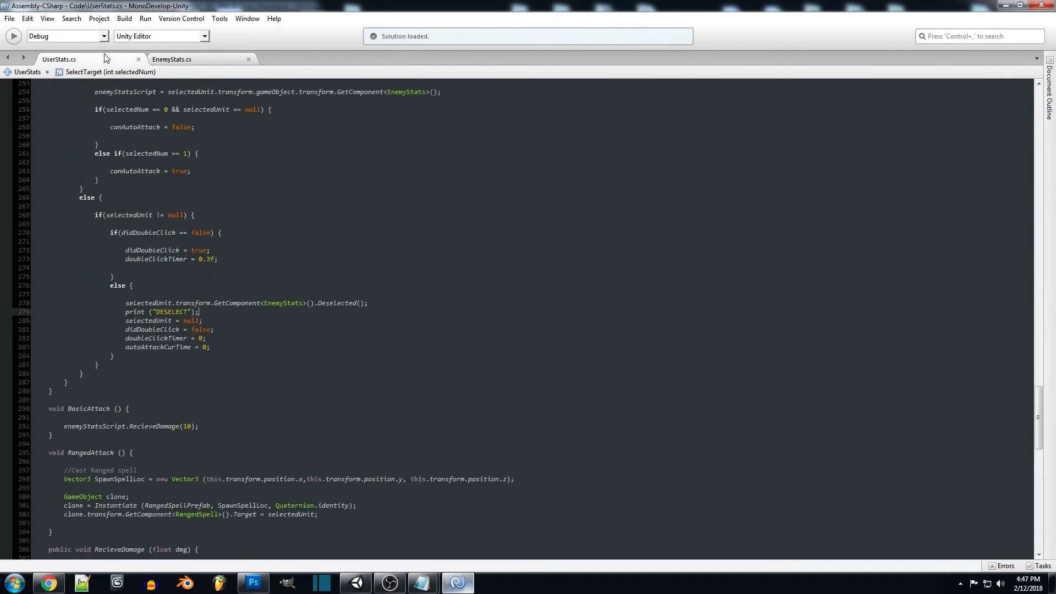
scroll(308, 263, up, 5)
scroll(308, 263, down, 3)
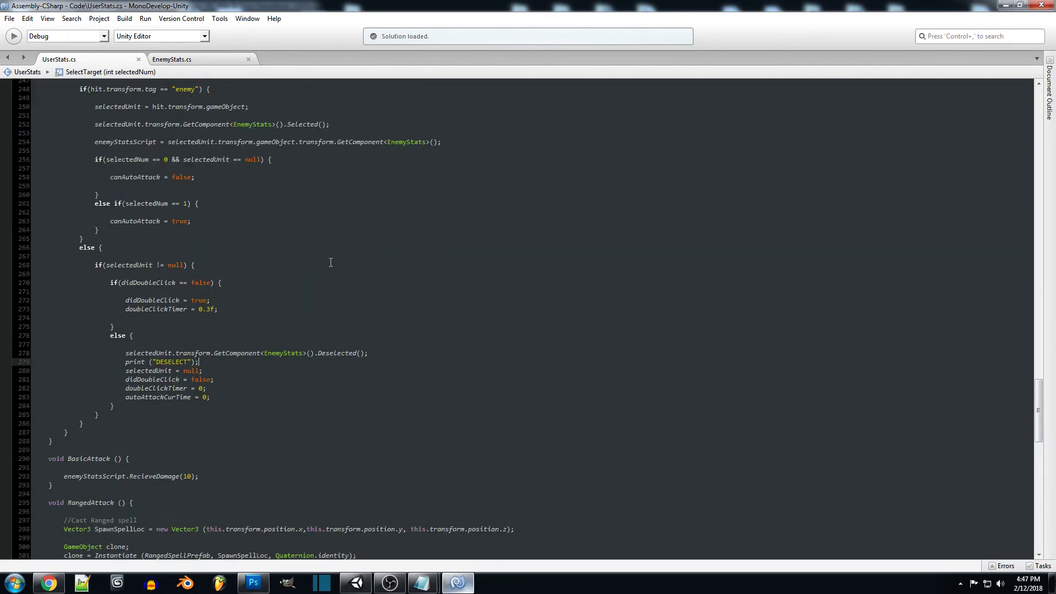
key(alt+Tab)
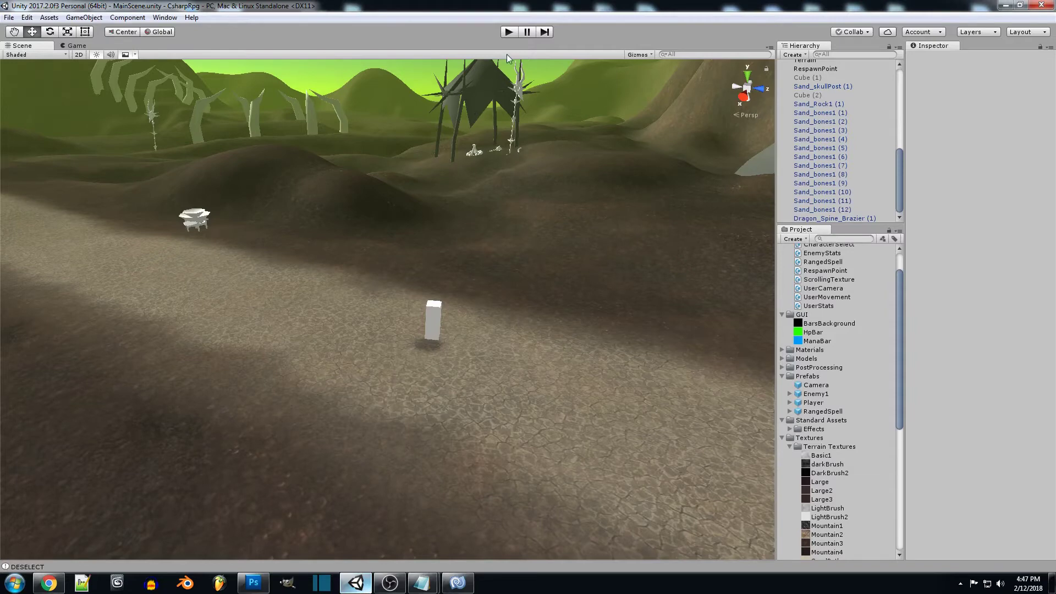
- Enter play mode and tilt the game camera up toward the hills
click(508, 32)
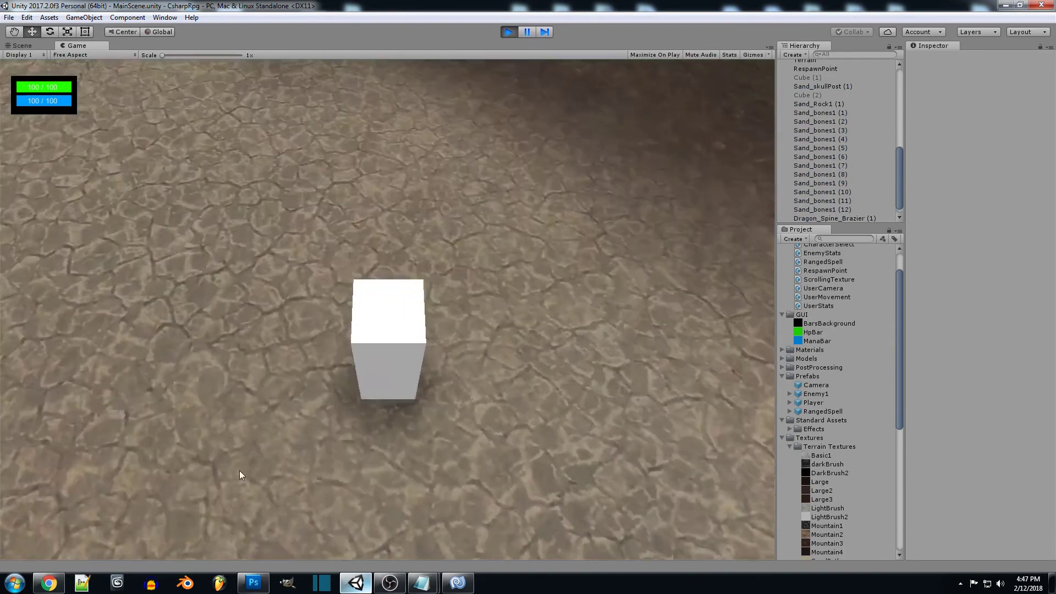
mouse_move(239, 476)
right_down()
mouse_move(478, 341)
mouse_move(392, 214)
right_up()
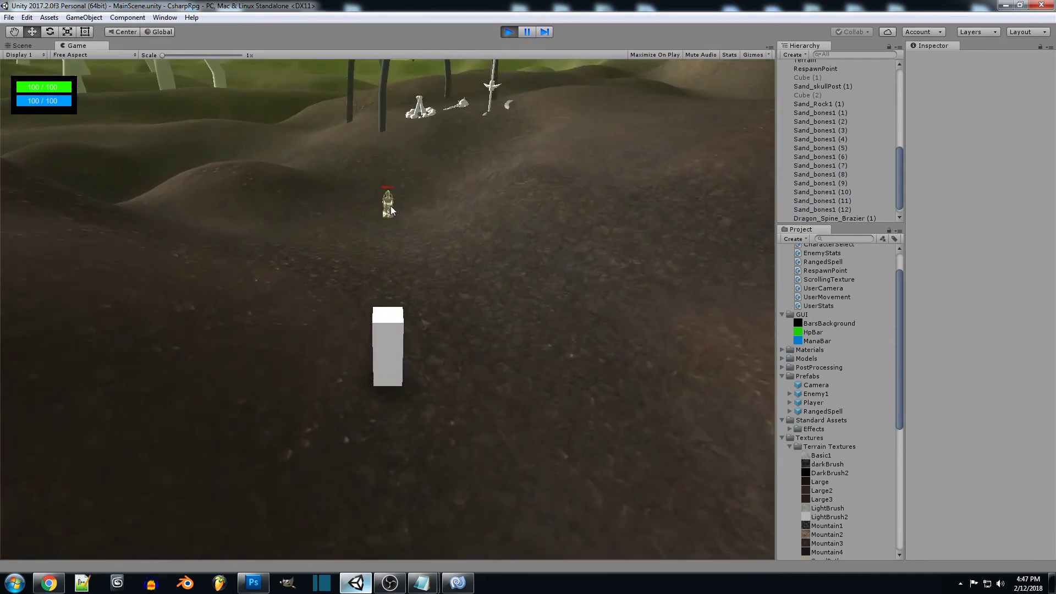
- Swing the camera around the player, deselect on empty ground, then select the enemy
mouse_move(444, 272)
right_down()
mouse_move(558, 288)
mouse_move(358, 342)
mouse_move(391, 325)
mouse_move(368, 324)
mouse_move(393, 329)
right_up()
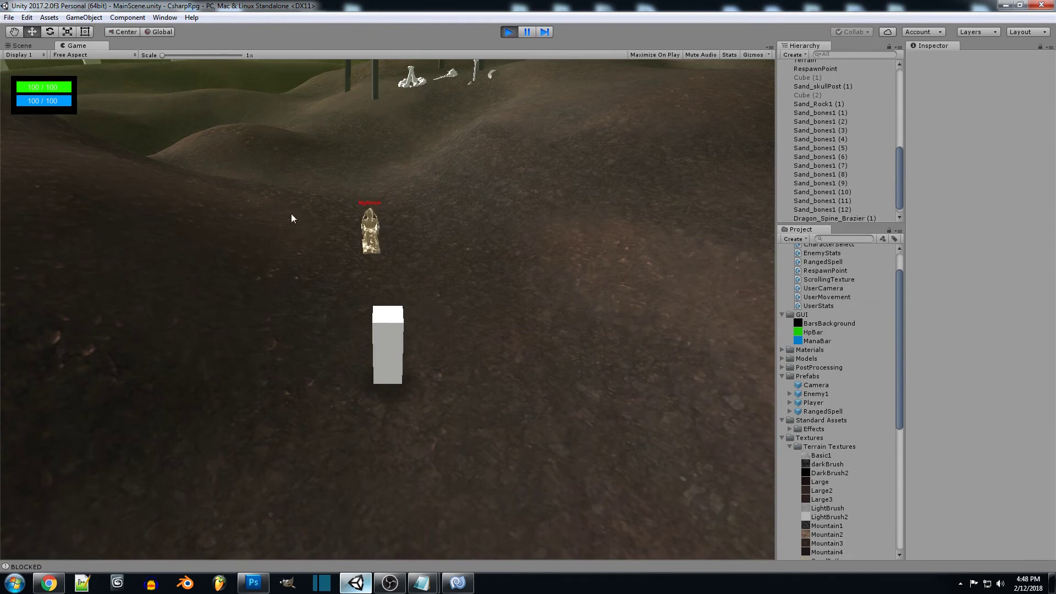
key(a)
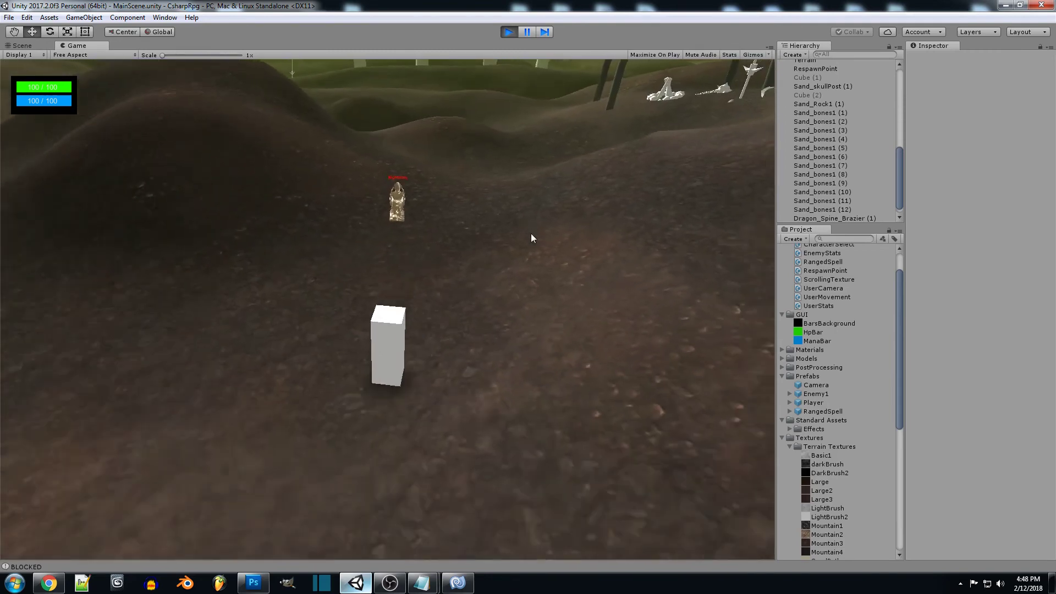
click(482, 246)
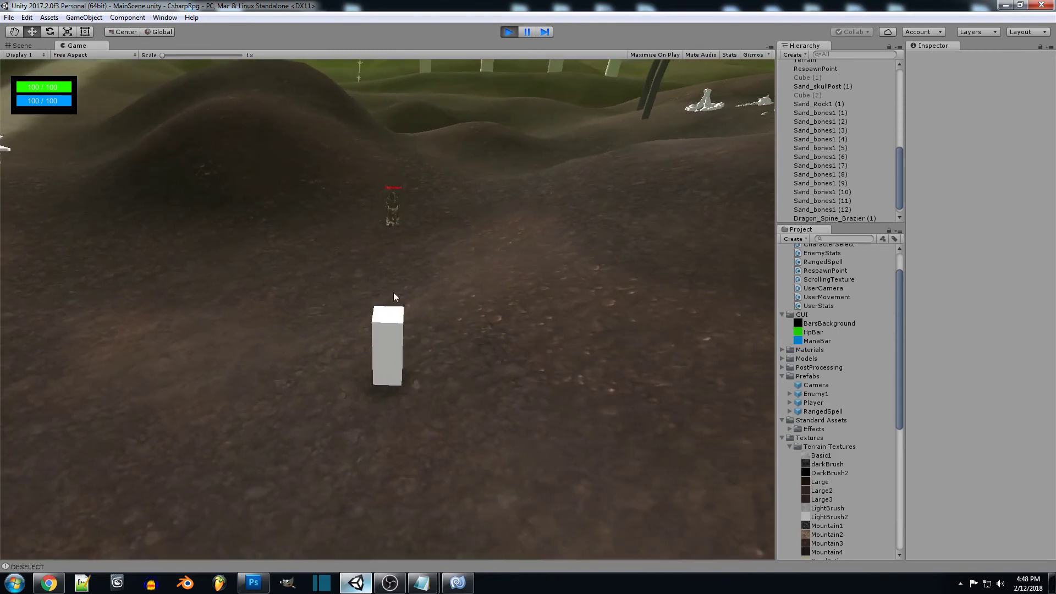
mouse_move(463, 288)
right_down()
mouse_move(664, 251)
mouse_move(527, 271)
right_up()
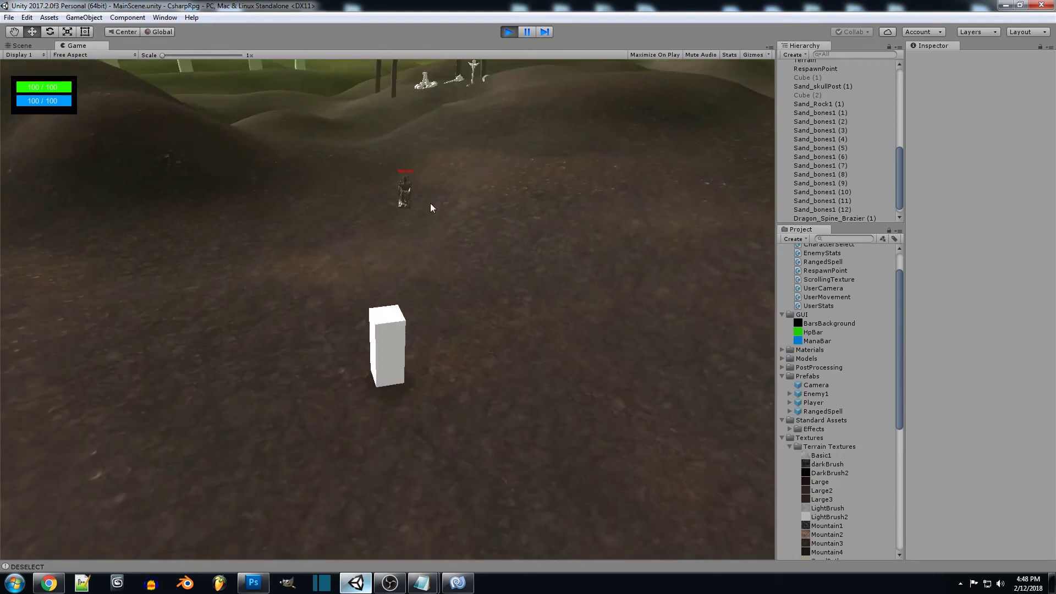
click(430, 203)
- Orbit around the white cube, select the enemy so it turns golden, then deselect it
mouse_move(442, 212)
right_down()
mouse_move(504, 252)
mouse_move(283, 251)
mouse_move(362, 277)
right_up()
right_drag(474, 280, 577, 268)
click(222, 326)
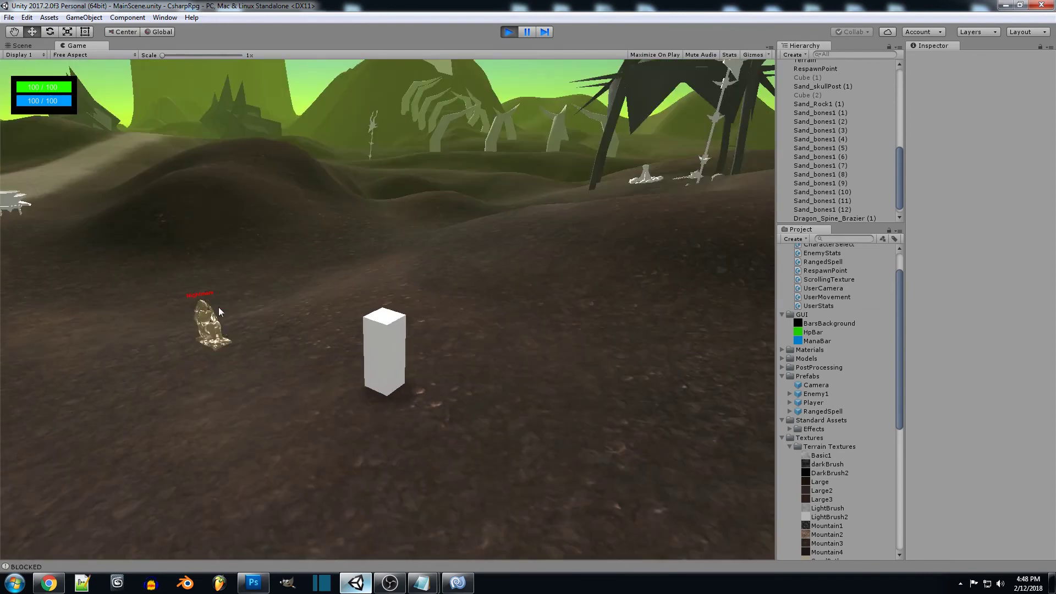
mouse_move(202, 358)
right_down()
mouse_move(502, 268)
mouse_move(353, 342)
mouse_move(595, 251)
mouse_move(799, 244)
mouse_move(344, 318)
right_up()
click(455, 318)
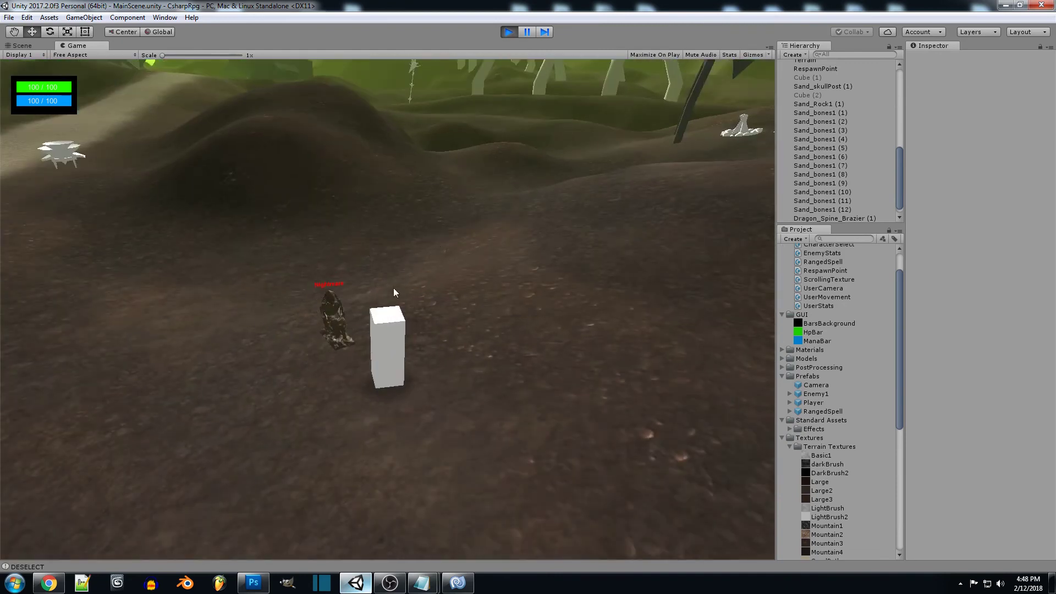
- Look around the terrain toward the cliffs, dark hills and green hills
mouse_move(443, 277)
right_down()
mouse_move(572, 245)
mouse_move(391, 289)
mouse_move(312, 277)
mouse_move(691, 262)
mouse_move(414, 257)
mouse_move(546, 237)
mouse_move(378, 277)
mouse_move(620, 255)
mouse_move(438, 210)
mouse_move(394, 251)
mouse_move(618, 267)
mouse_move(601, 284)
mouse_move(550, 294)
mouse_move(302, 276)
mouse_move(223, 288)
mouse_move(683, 264)
mouse_move(389, 265)
mouse_move(361, 276)
mouse_move(706, 262)
right_up()
mouse_move(457, 300)
right_down()
mouse_move(236, 228)
mouse_move(387, 306)
right_up()
mouse_move(355, 265)
right_down()
mouse_move(554, 262)
mouse_move(467, 300)
mouse_move(405, 308)
mouse_move(493, 307)
right_up()
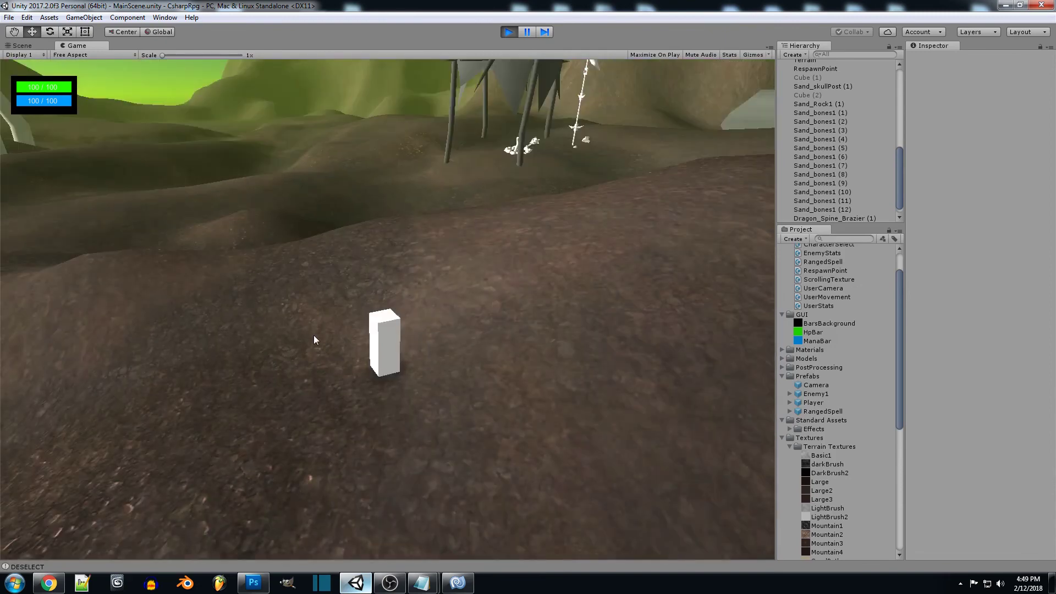